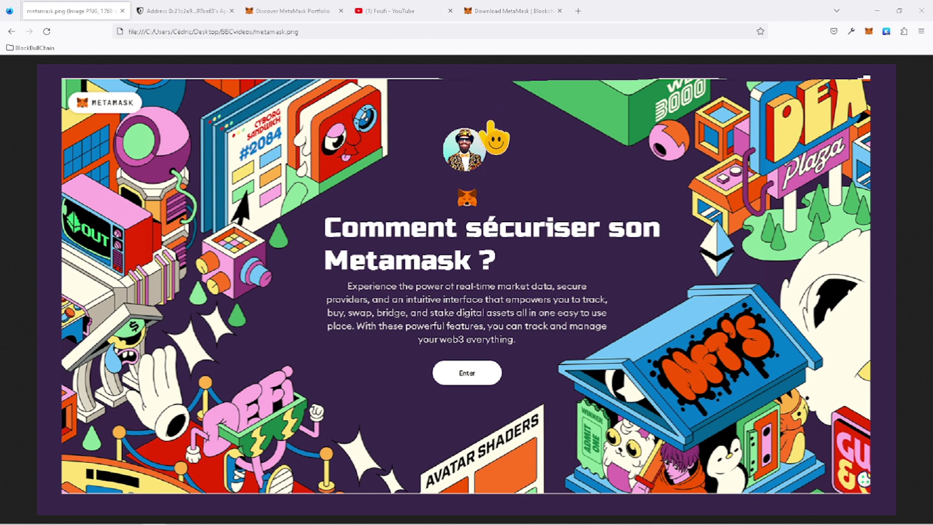
Step: Look at the Foufi YouTube channel page and return to the metamask.png image
click(385, 9)
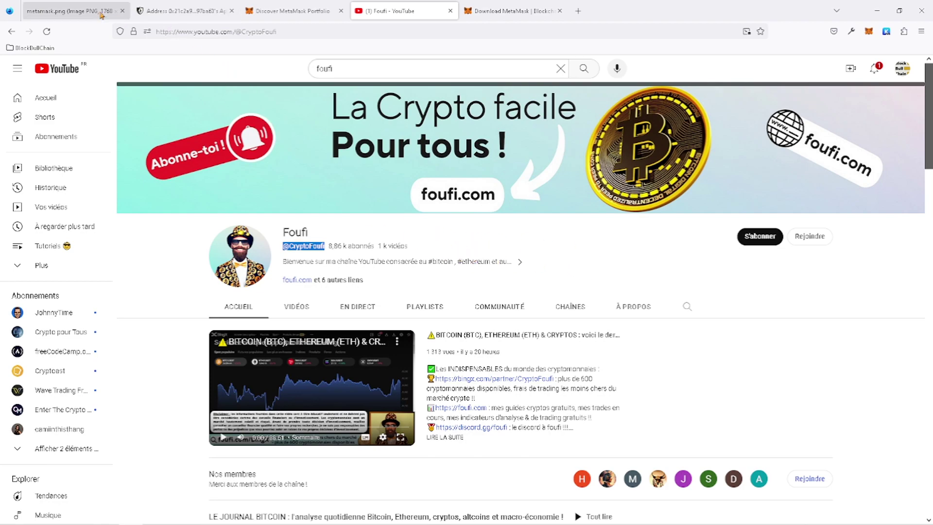
click(73, 11)
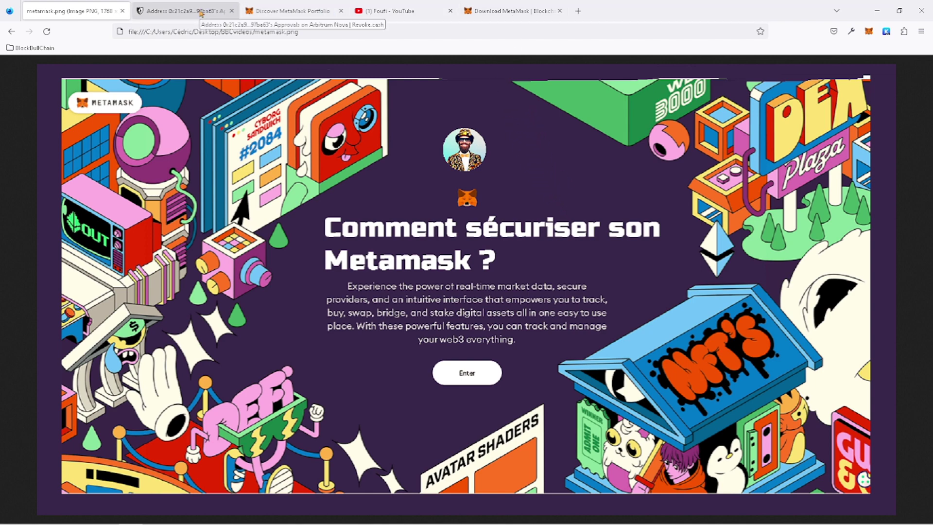
Step: Go to google.com in place of the open MetaMask download page and search for "metamask"
click(501, 11)
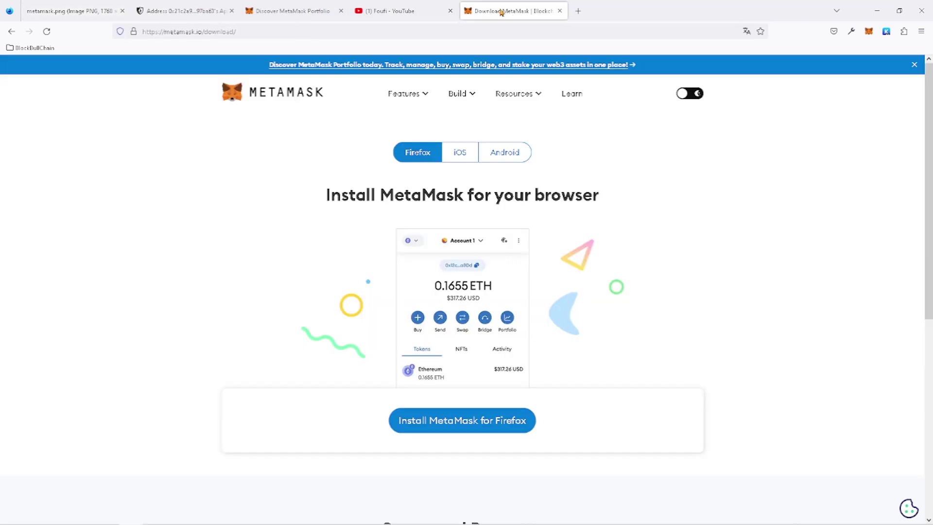
click(534, 28)
text(google.com/)
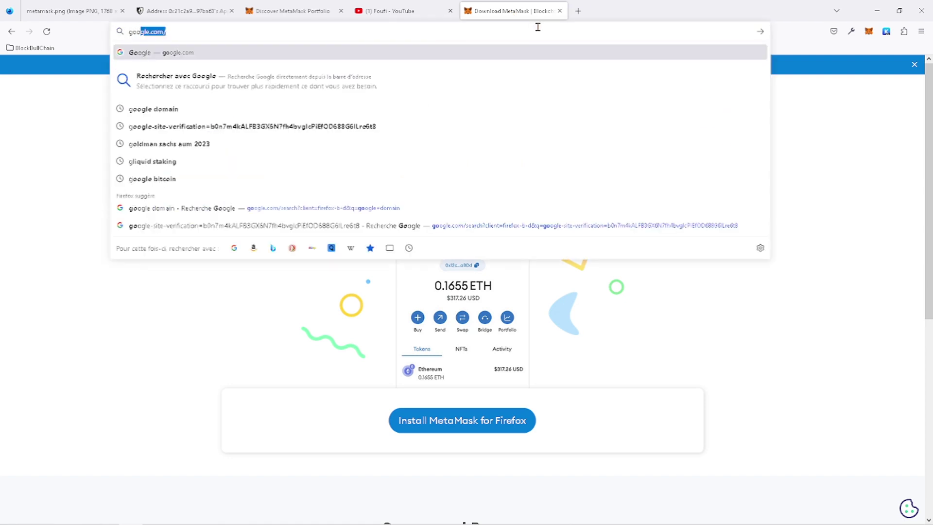
key(Return)
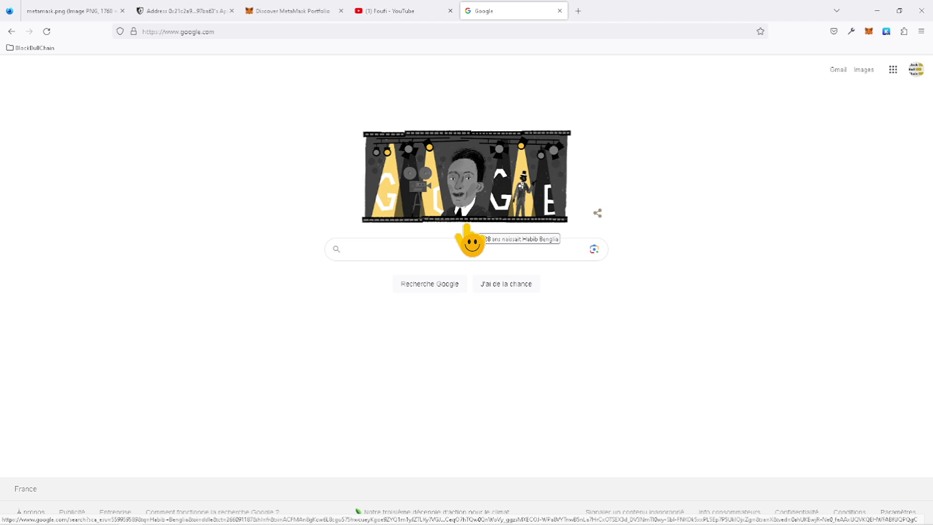
click(420, 249)
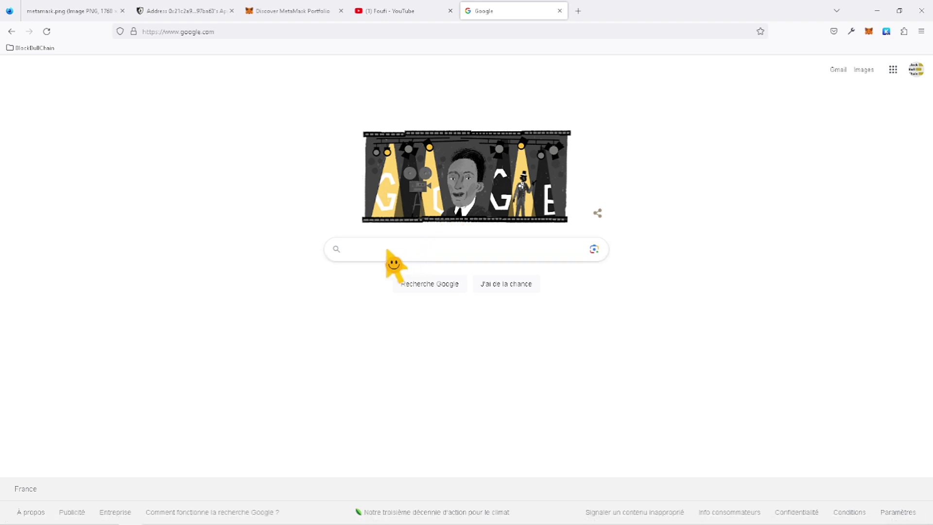
text(meta)
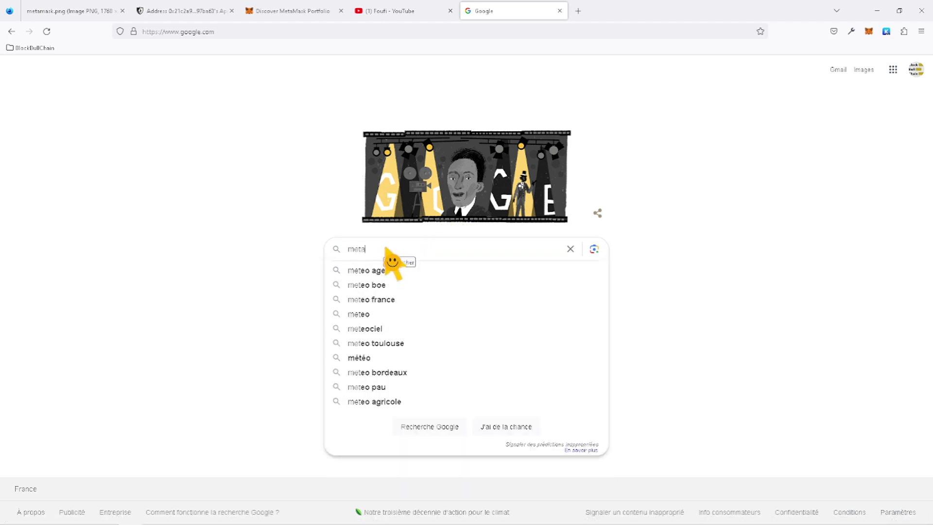
text(mask)
key(Return)
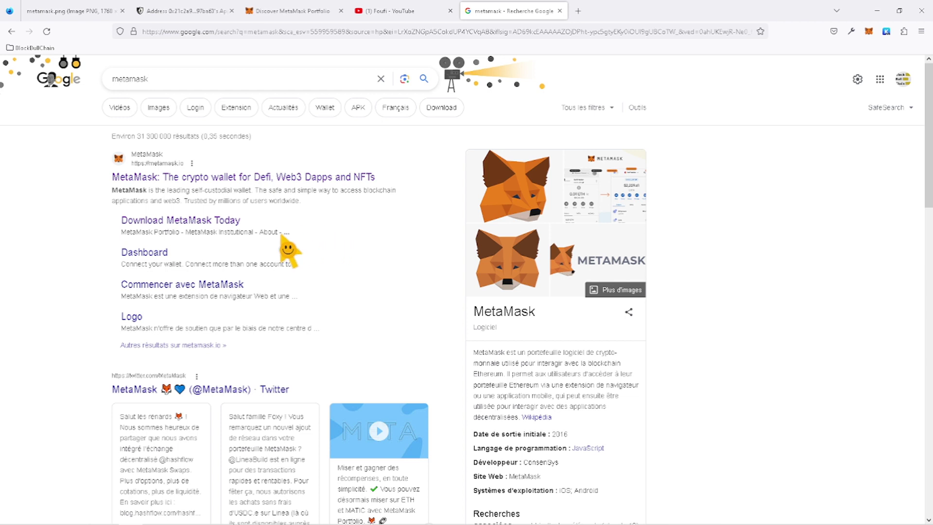
Step: Open the Download MetaMask Today result and review the install options and supported browsers on the page
click(226, 221)
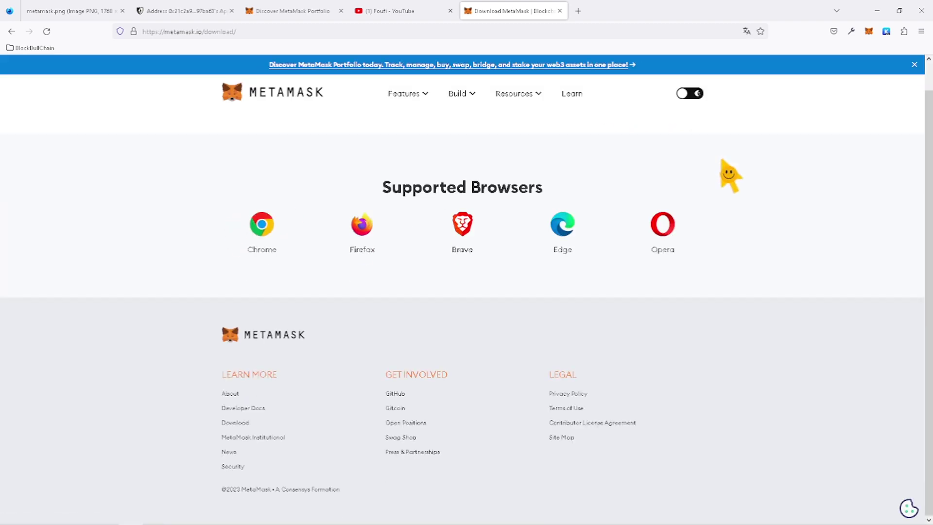
scroll(616, 258, down, 6)
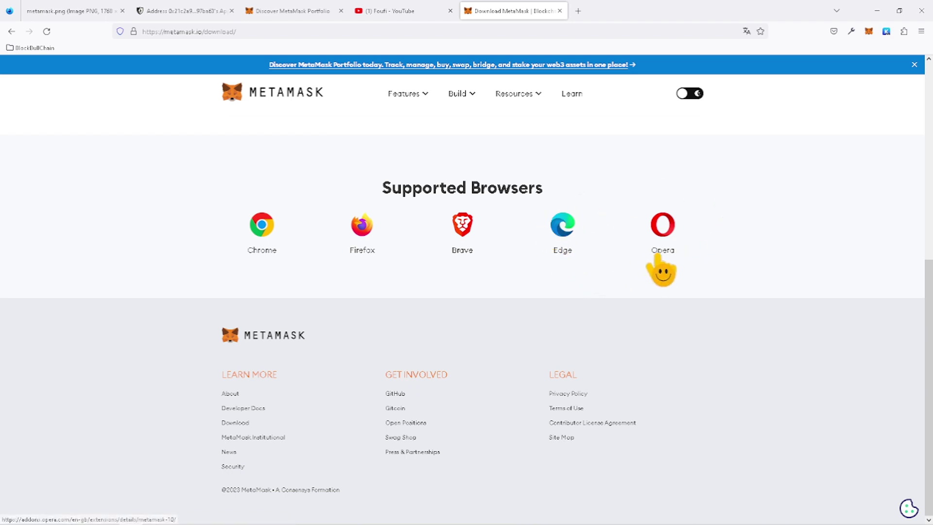
scroll(729, 247, up, 3)
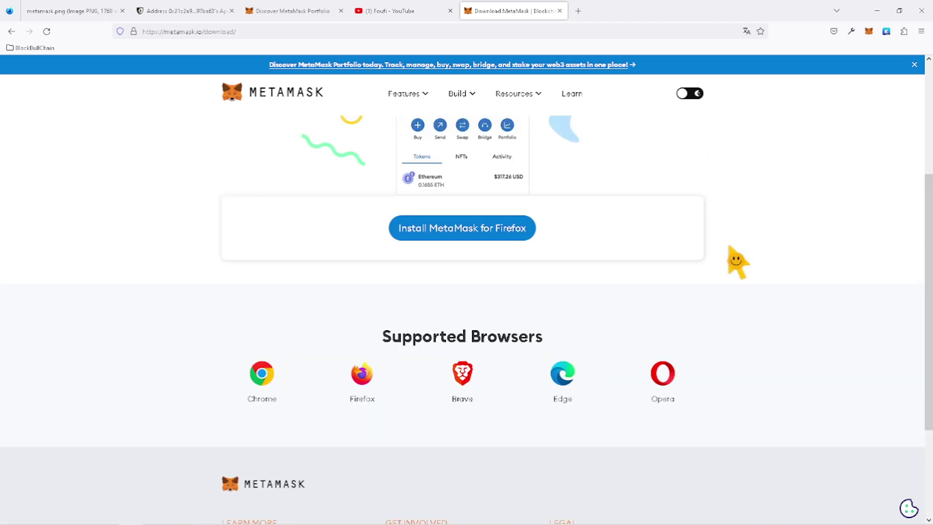
scroll(733, 262, up, 4)
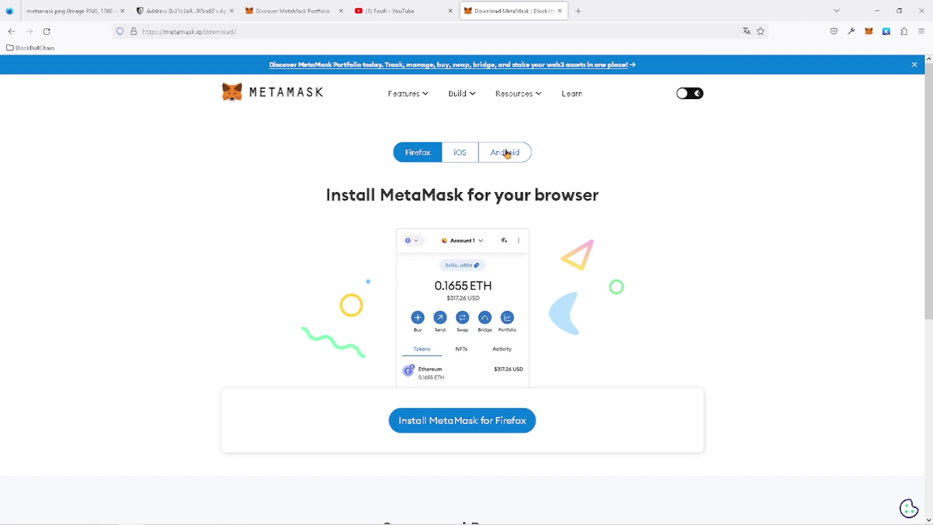
scroll(573, 202, down, 5)
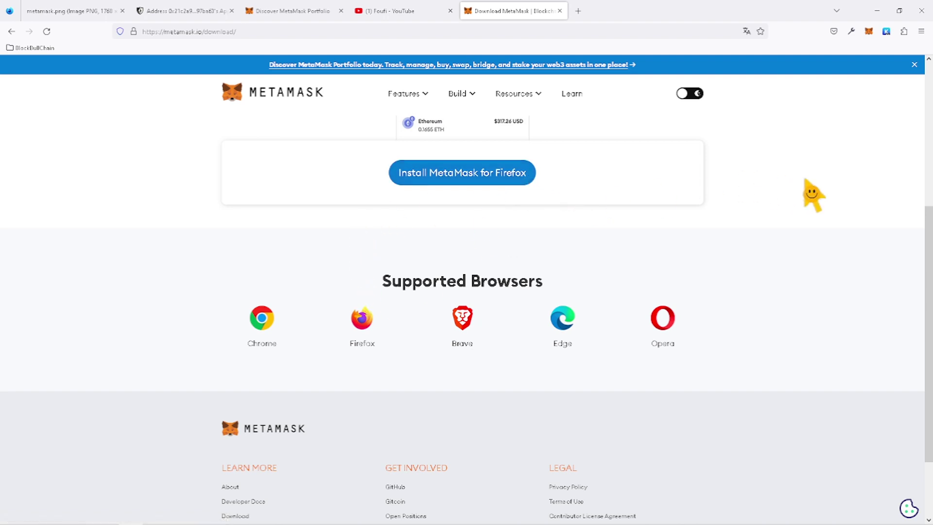
scroll(812, 194, up, 5)
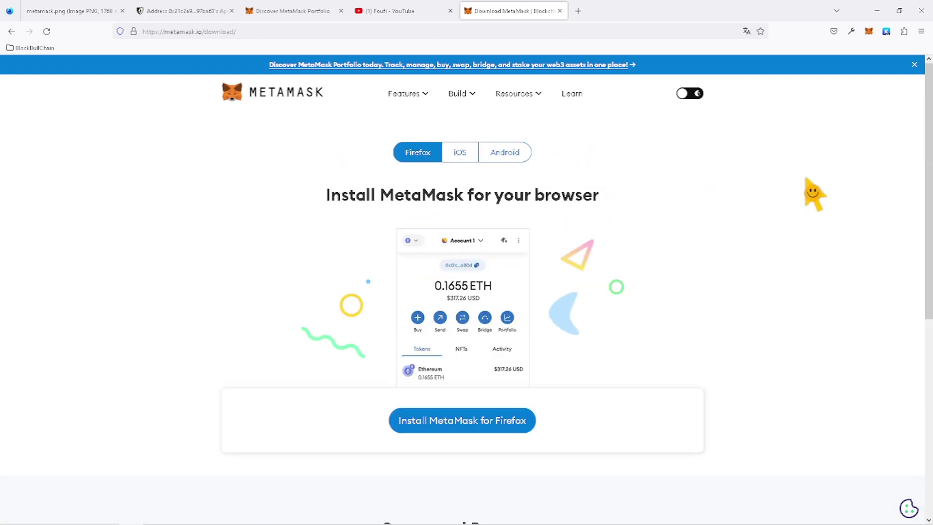
Step: Open the MetaMask wallet extension and check its list of selectable networks, keeping the current one
click(868, 32)
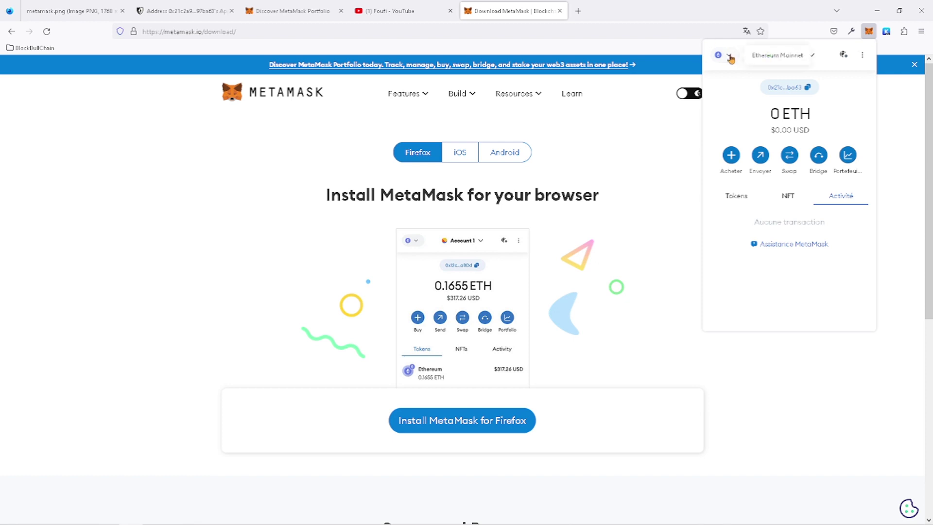
click(729, 57)
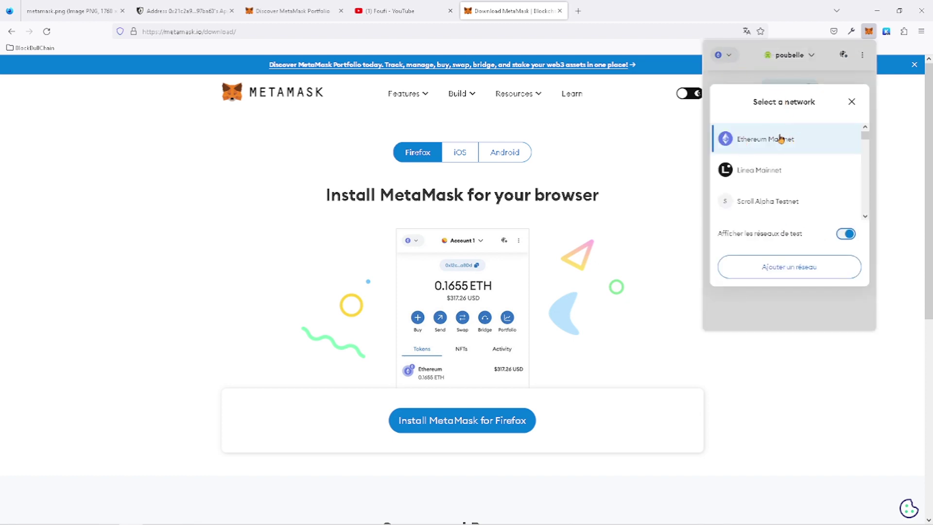
click(748, 74)
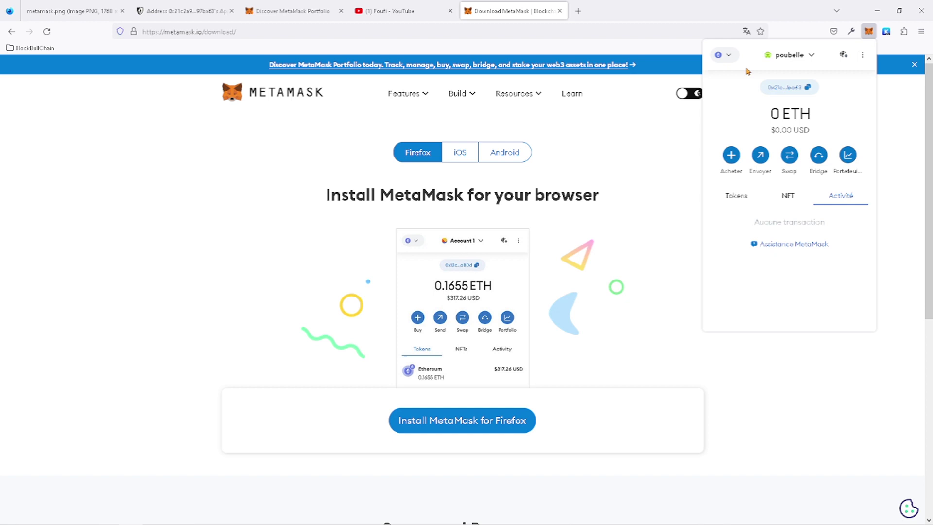
Step: Rename the wallet account "poubelle" as "blockbullchain test" in its account details
click(812, 56)
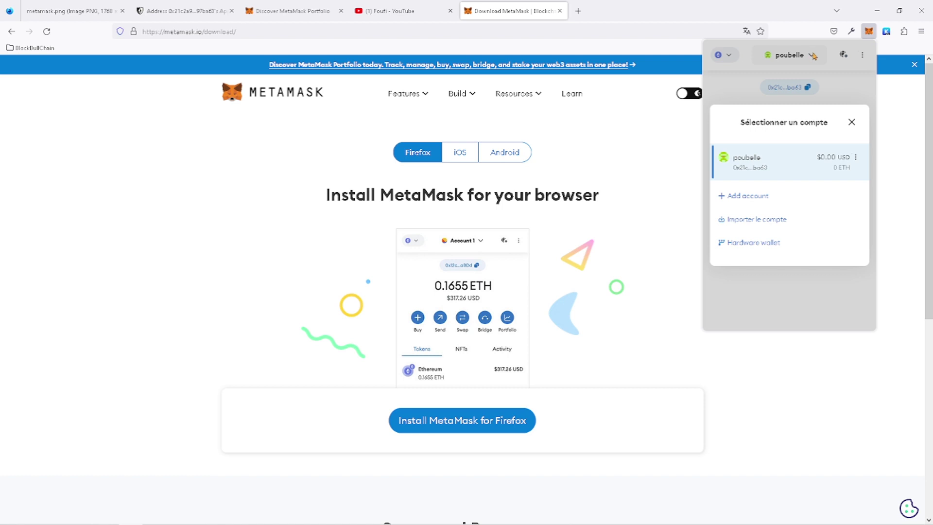
click(855, 159)
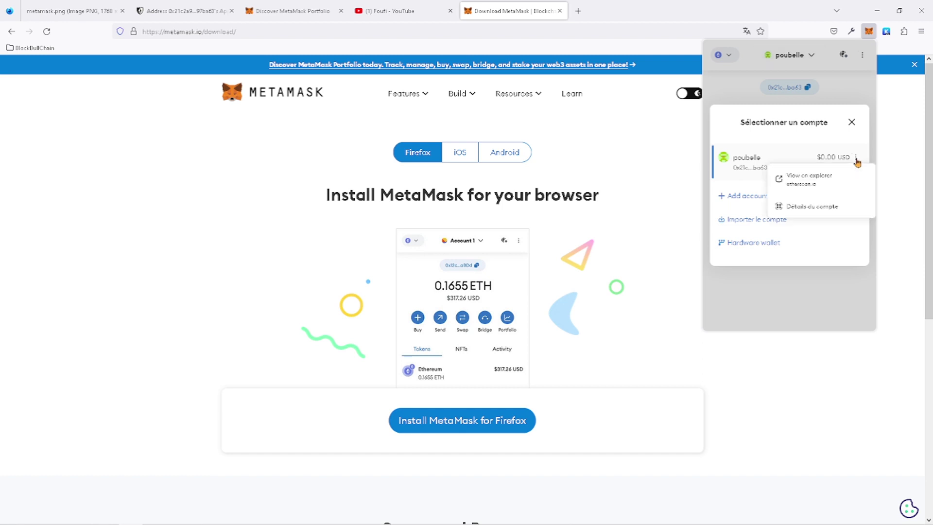
click(832, 208)
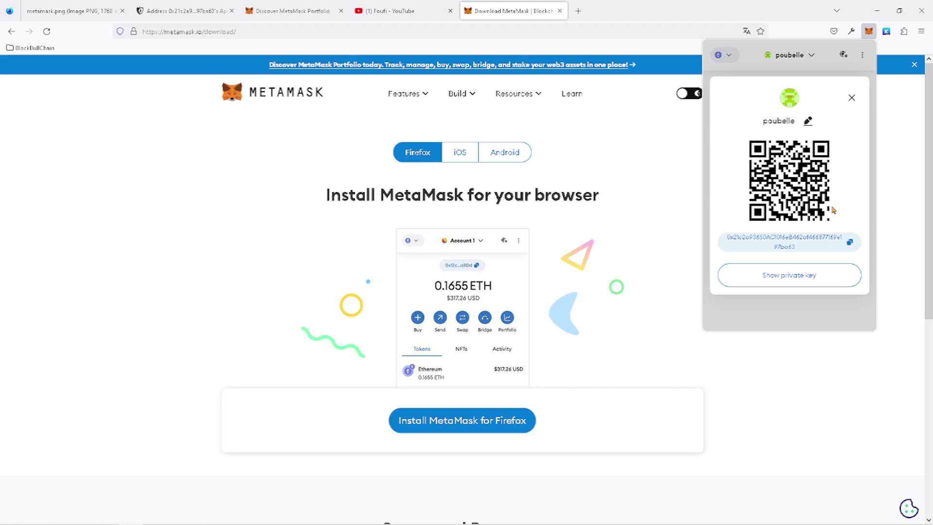
click(807, 124)
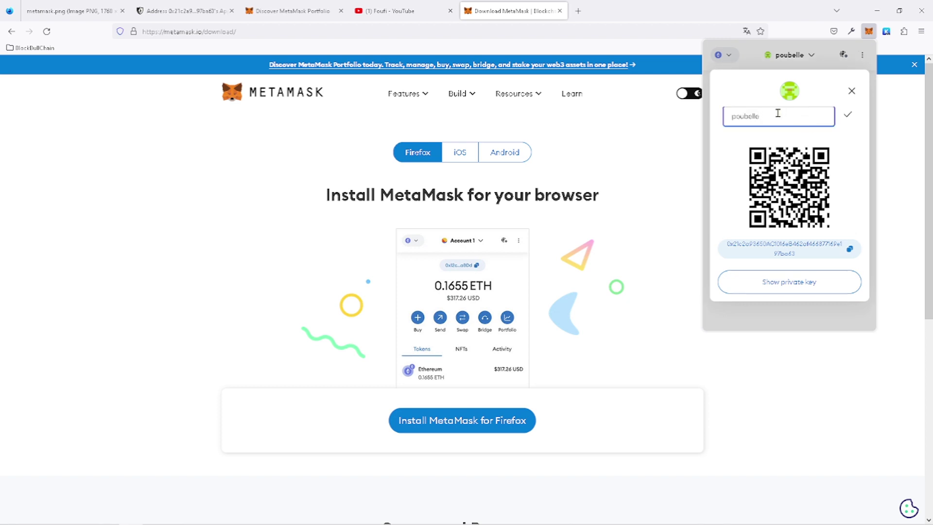
drag(772, 112, 728, 113)
text(blockbullchain test)
click(851, 160)
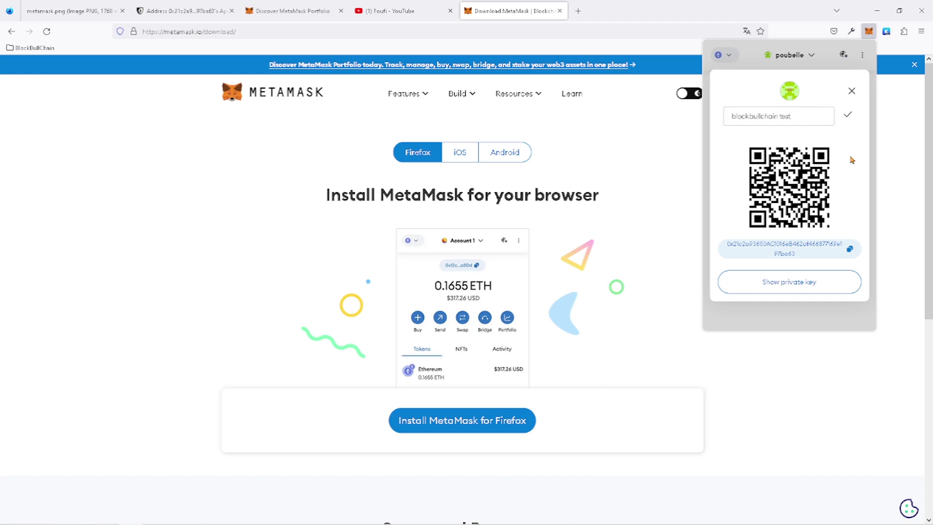
click(848, 116)
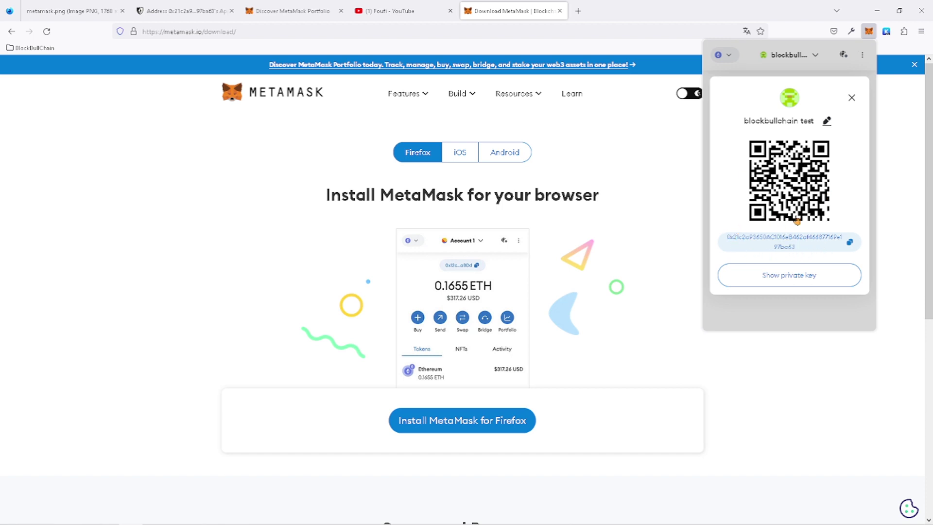
Step: Copy the account's public address and close the account details and the wallet
click(851, 244)
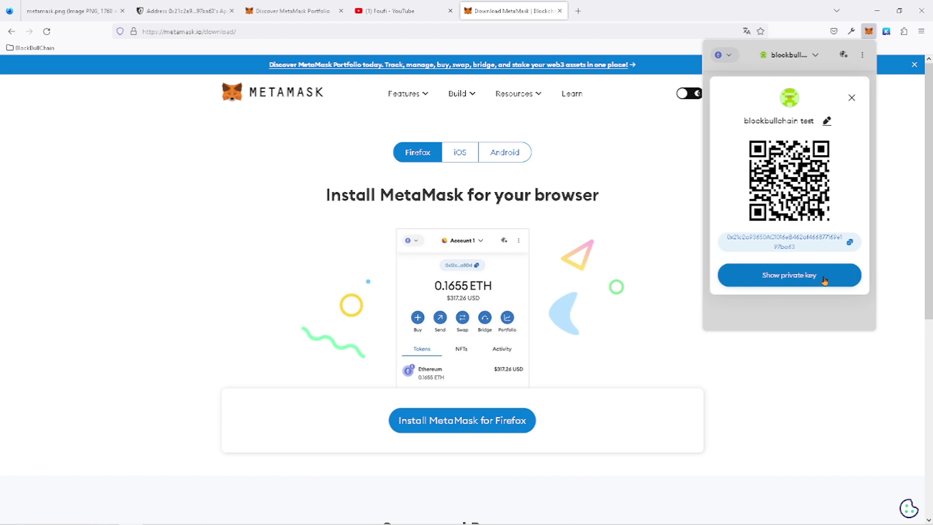
click(851, 97)
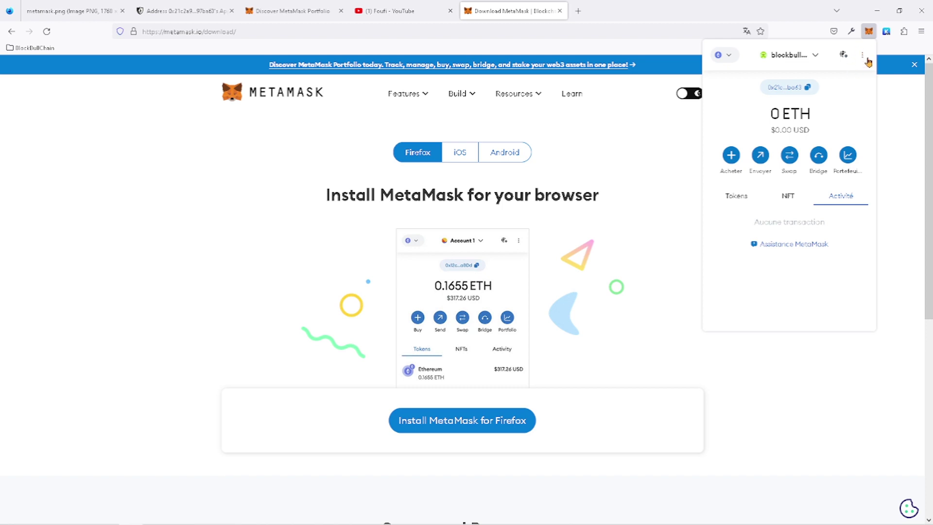
click(887, 134)
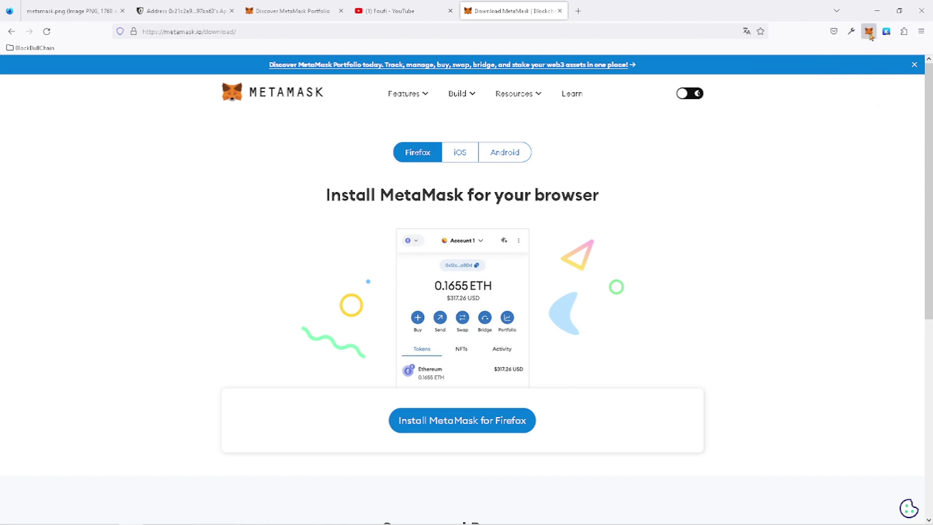
Step: Reopen the MetaMask wallet and show the list of sites connected to the account
click(869, 32)
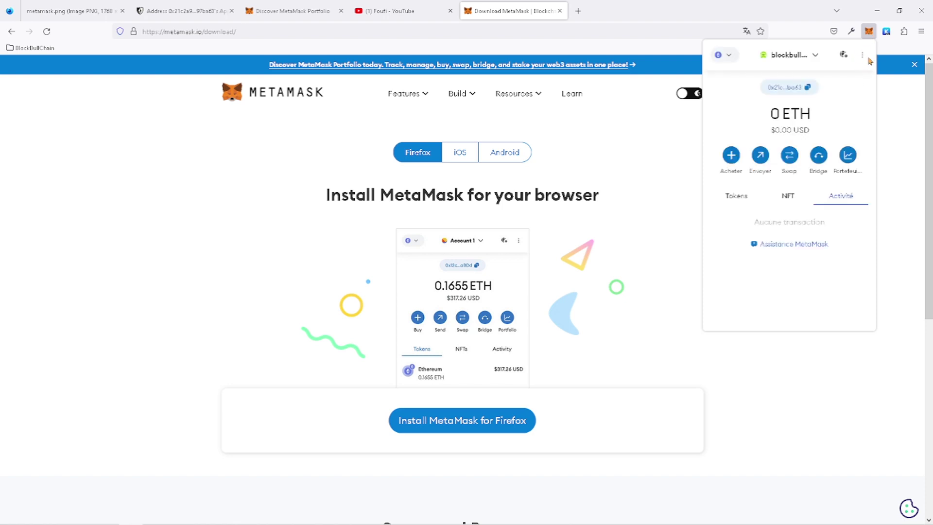
click(863, 56)
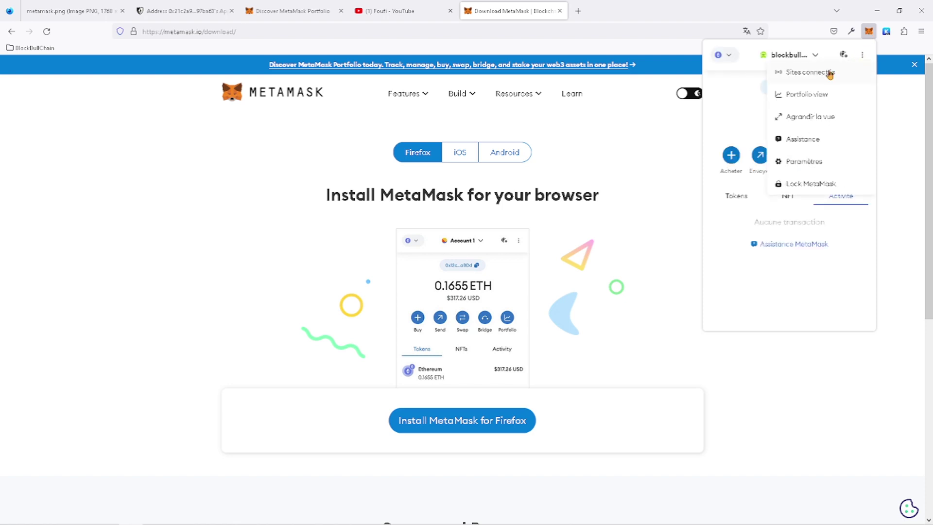
click(829, 74)
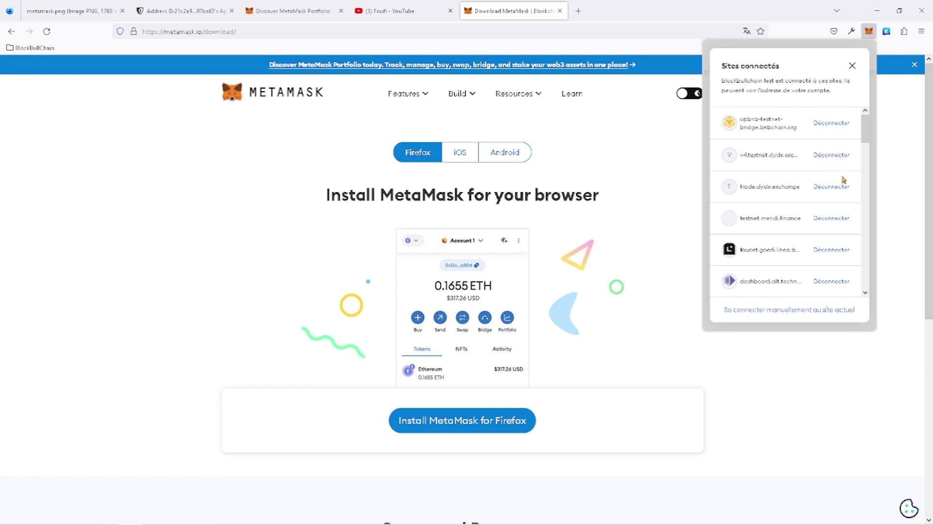
mouse_move(865, 129)
mouse_down()
mouse_move(866, 272)
mouse_move(874, 252)
mouse_move(865, 121)
mouse_up()
Step: Disconnect the opBNB testnet bridge, the dYdX v4 testnet and trade.dydx.exchange from the account, confirming each removal
click(840, 126)
click(826, 220)
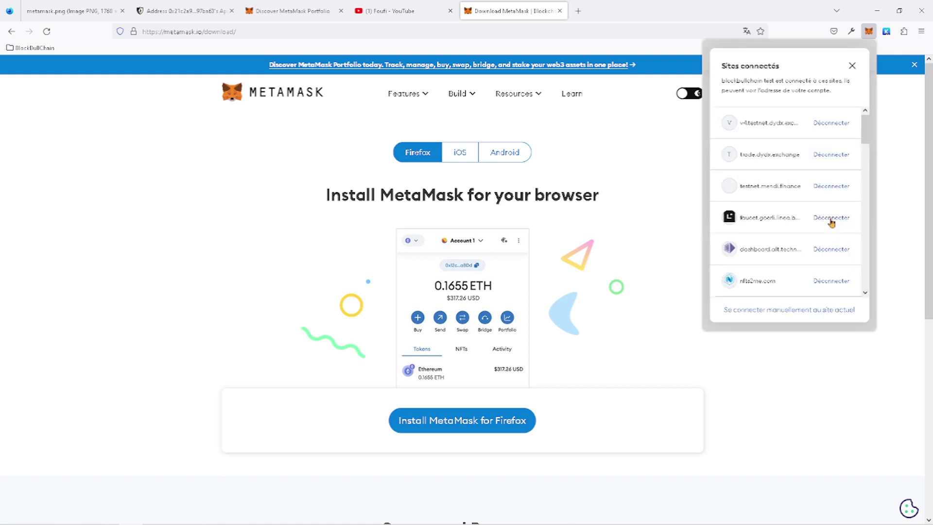
click(839, 126)
click(828, 219)
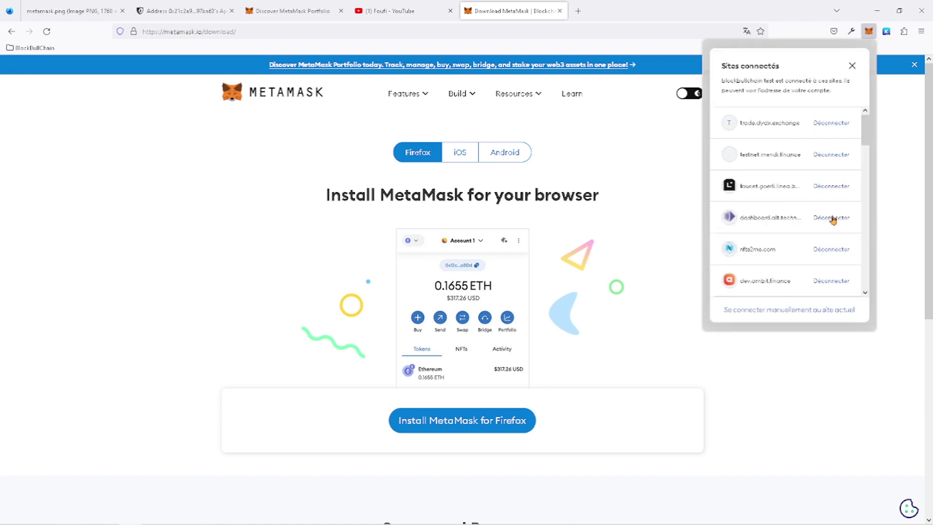
click(838, 125)
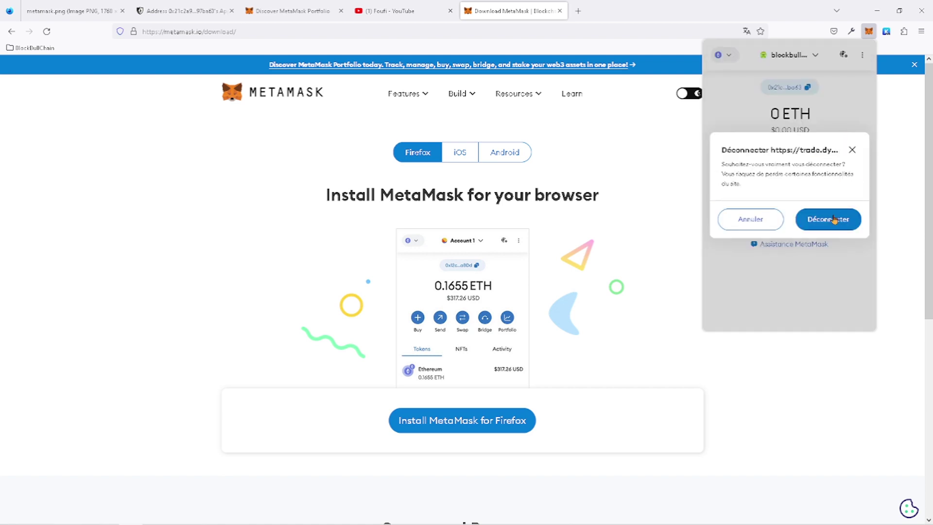
click(829, 219)
Step: Disconnect testnet.mendi.finance and the Linea Goerli faucet from the account, confirming each removal
click(836, 124)
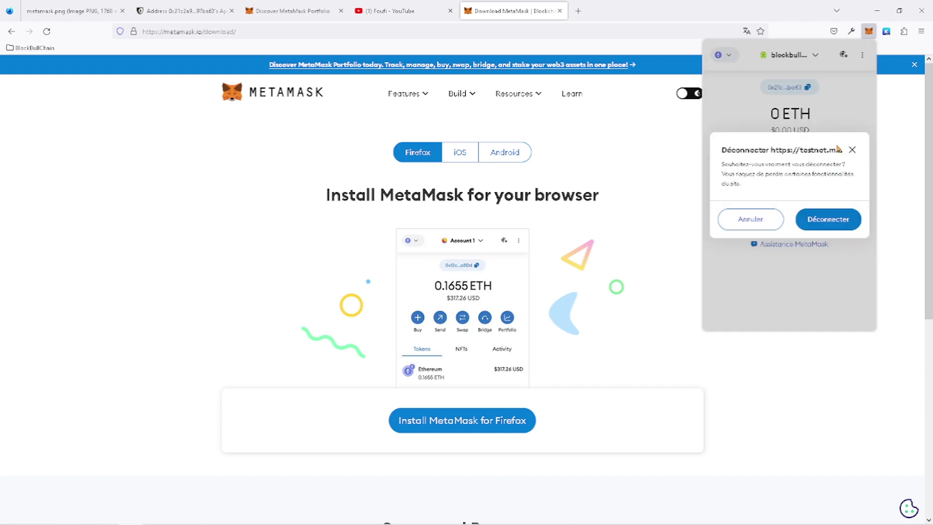
click(829, 219)
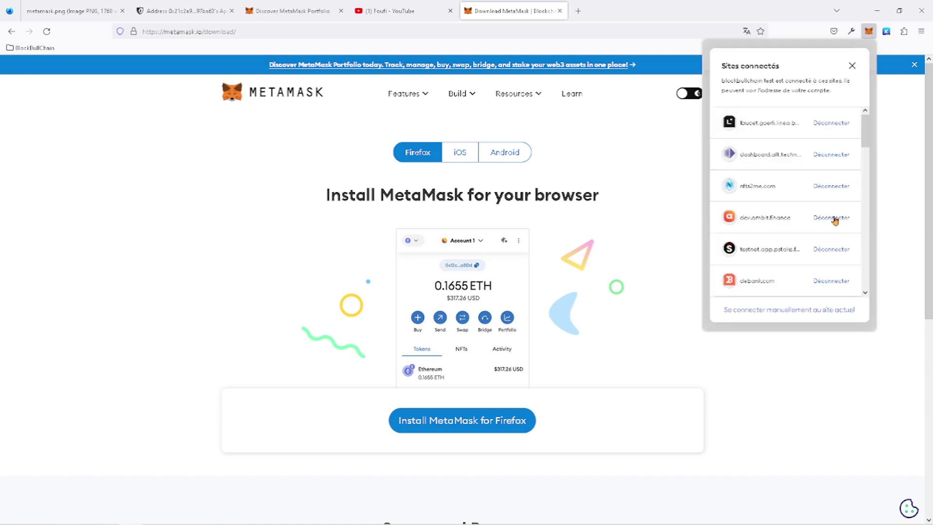
click(836, 124)
click(837, 214)
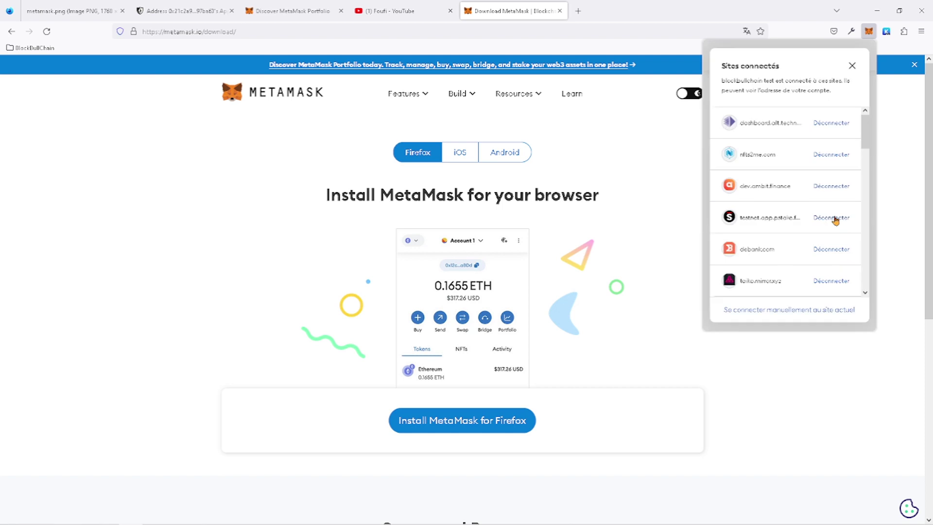
Step: Disconnect the dashboard.alt.techn… site, nfts2me.com and dev.ambit.finance from the account, confirming each removal
click(835, 125)
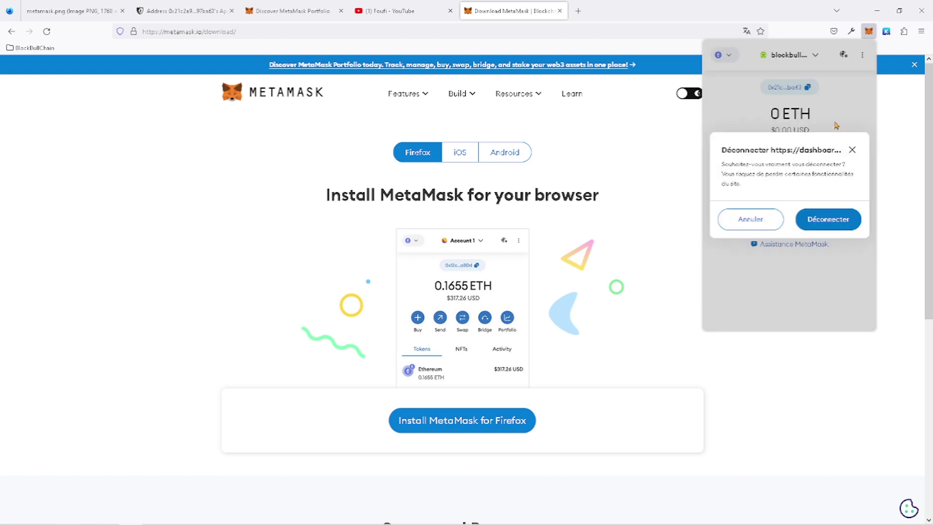
click(828, 219)
click(835, 125)
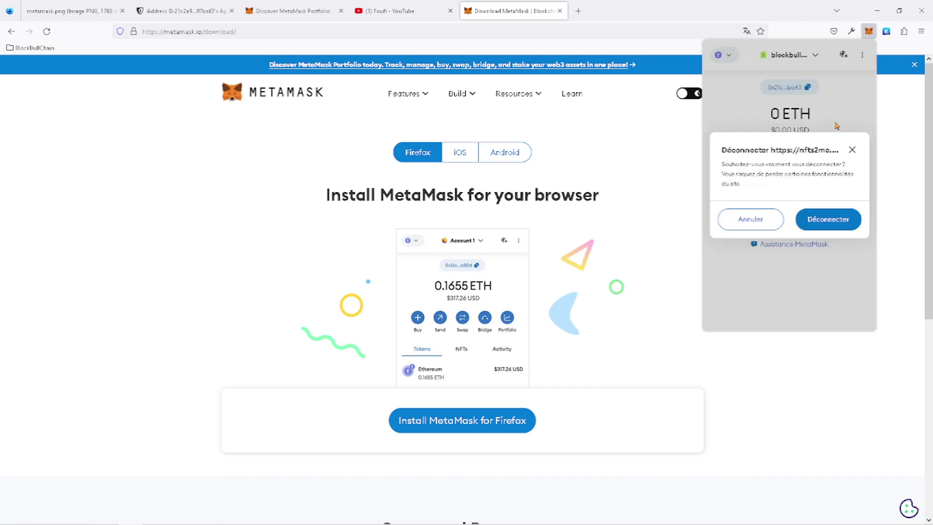
click(839, 220)
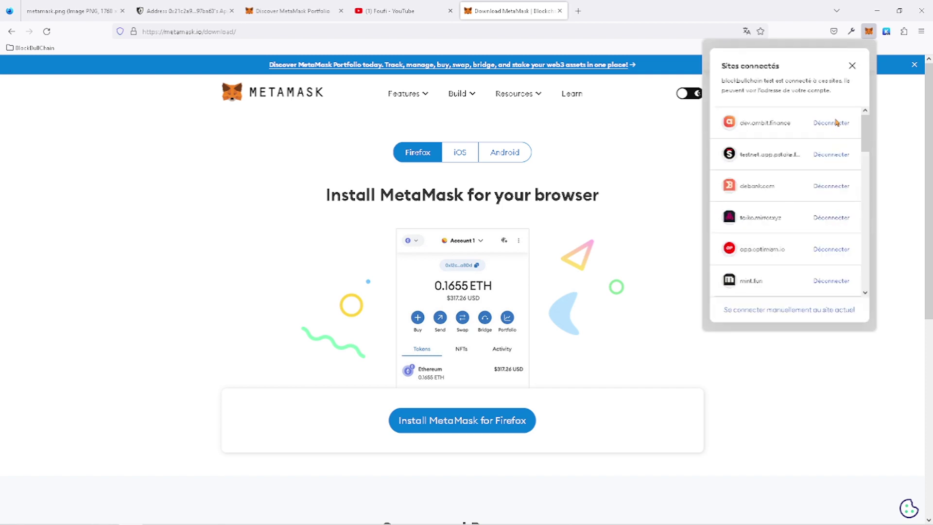
click(836, 124)
click(831, 219)
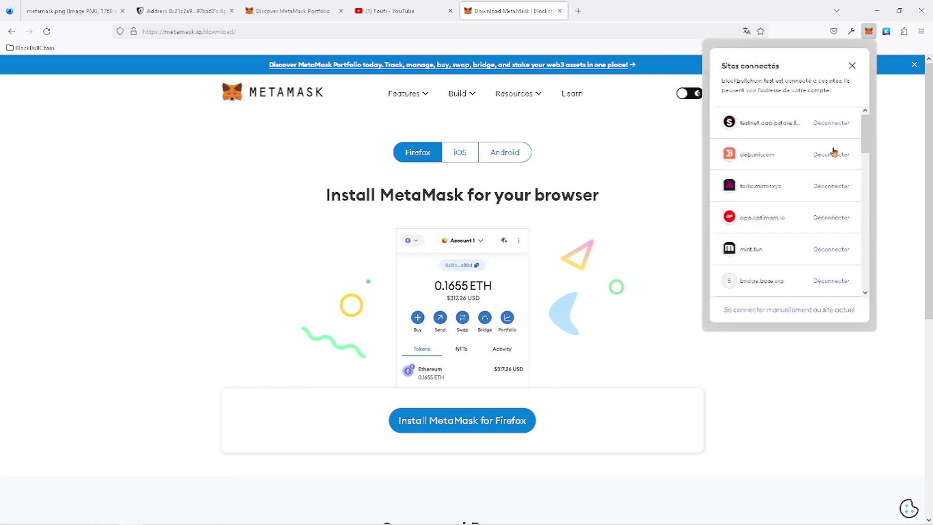
Step: Disconnect the testnet.app.pstake site and debank.com from the account, and close the connected sites list and the wallet
click(838, 126)
click(831, 220)
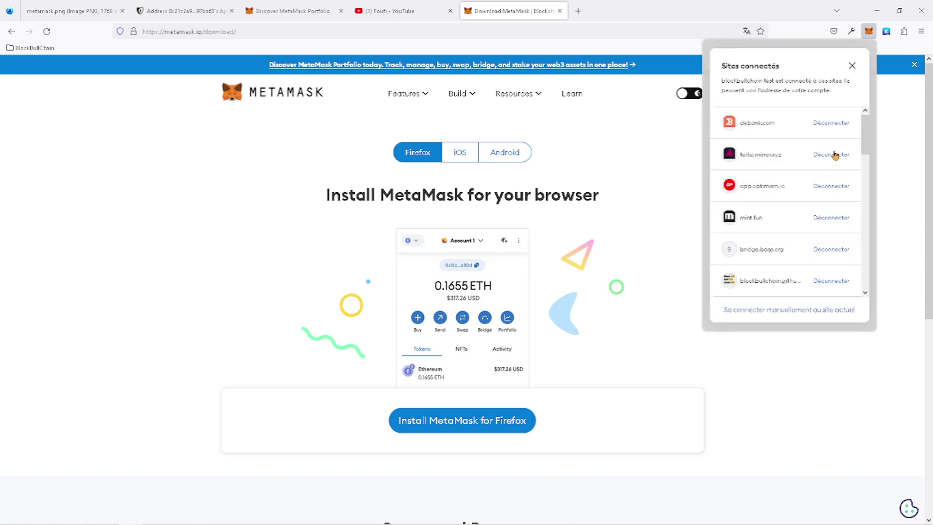
click(839, 125)
click(832, 220)
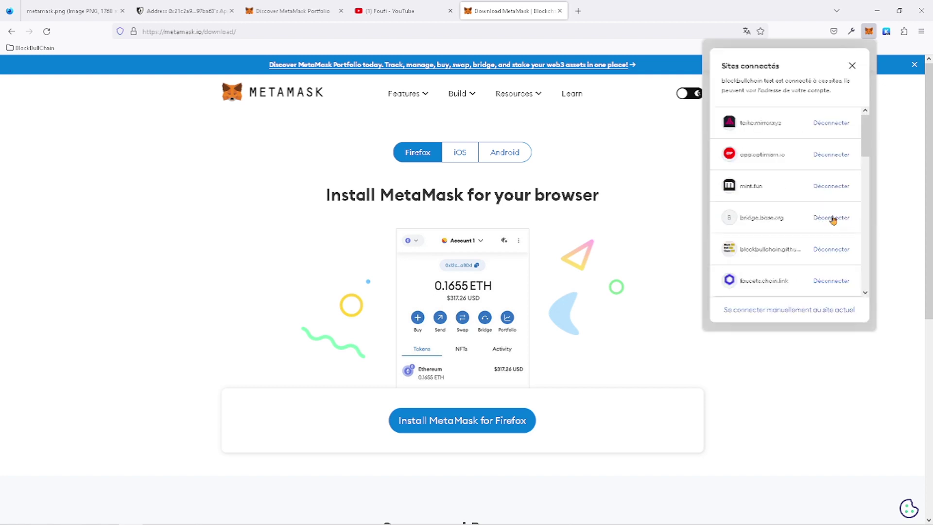
click(853, 66)
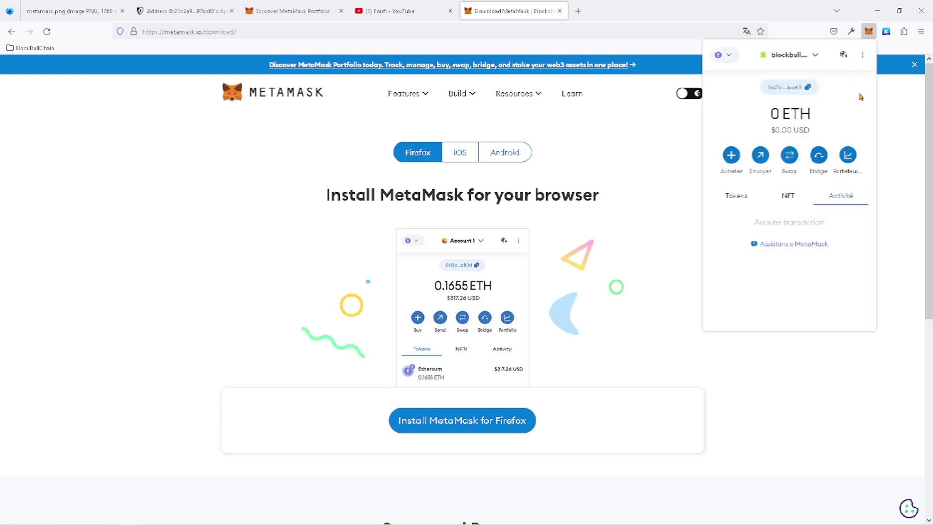
click(666, 153)
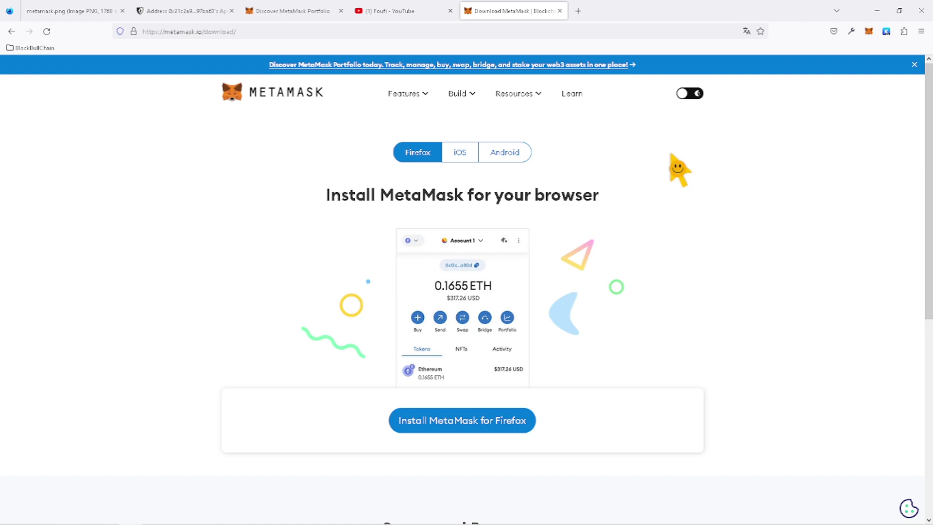
Step: Switch to the Revoke page and go back through its history to the MetaMask Support article on revoking token approvals
click(186, 15)
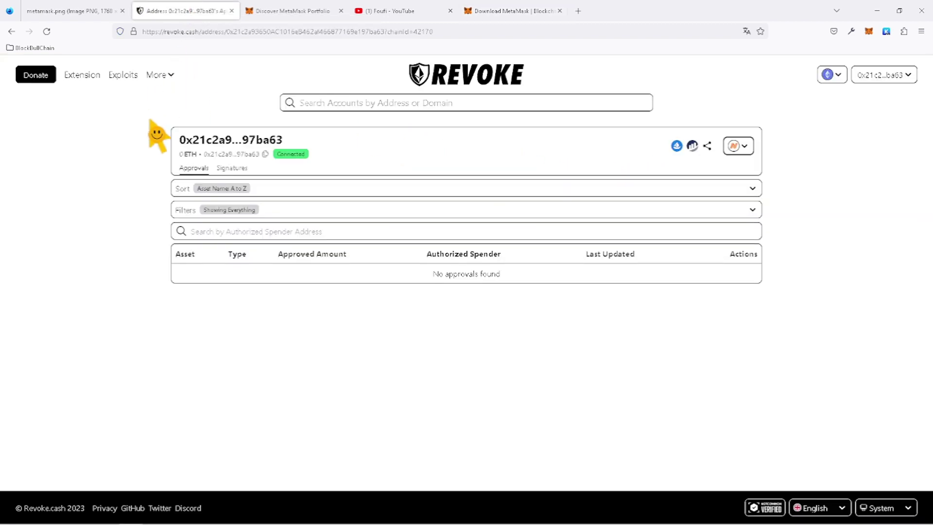
click(12, 33)
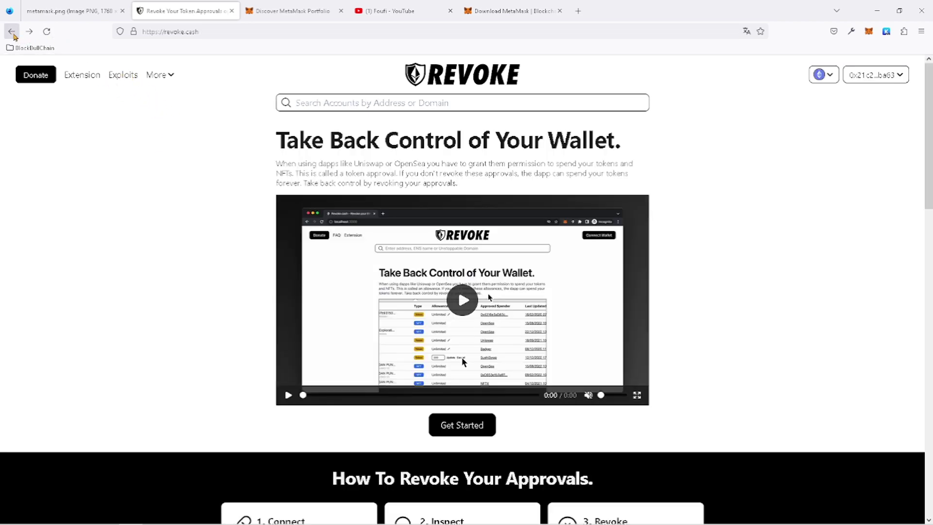
click(12, 31)
scroll(656, 245, up, 5)
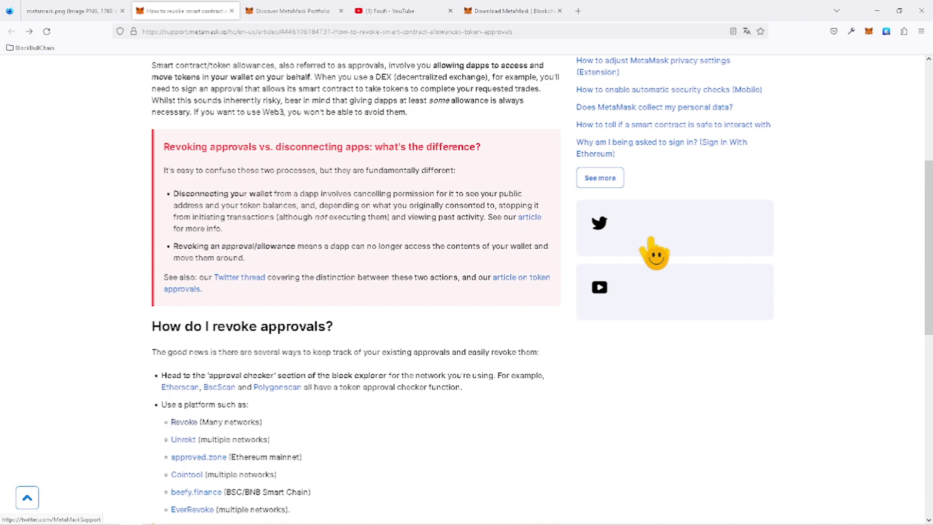
scroll(653, 240, up, 5)
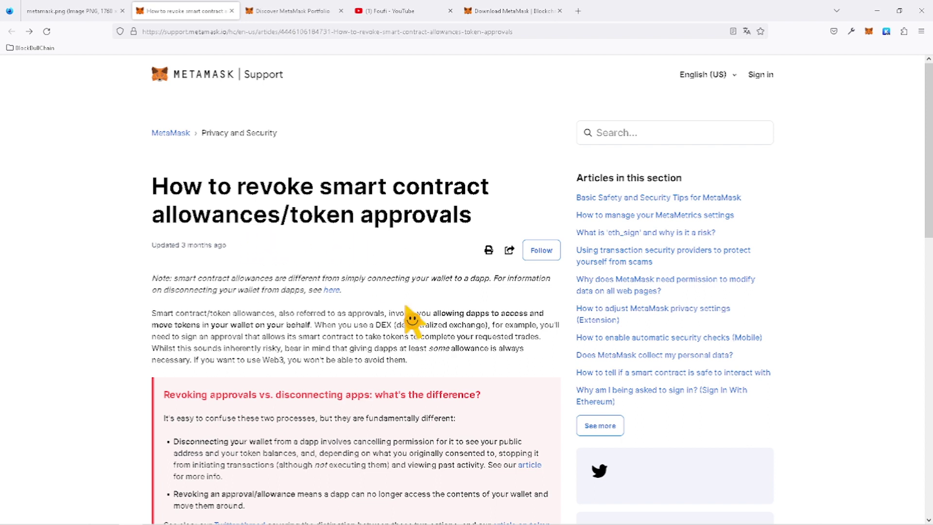
Step: Examine the approval checkers and revoking platforms listed under "How do I revoke approvals?" with the page enlarged to 150%
scroll(443, 233, down, 5)
scroll(443, 229, down, 4)
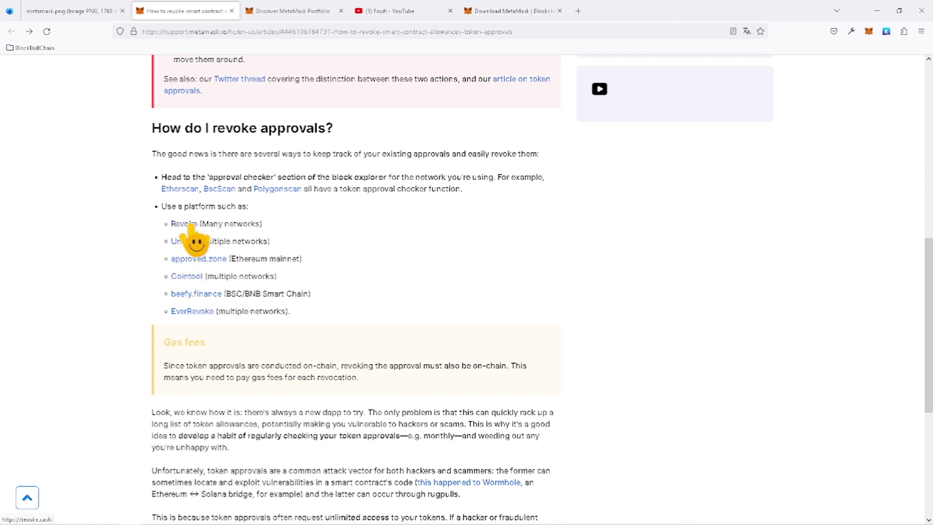
key(ctrl+plus)
key(ctrl+plus)
key(ctrl+plus)
key(ctrl+plus)
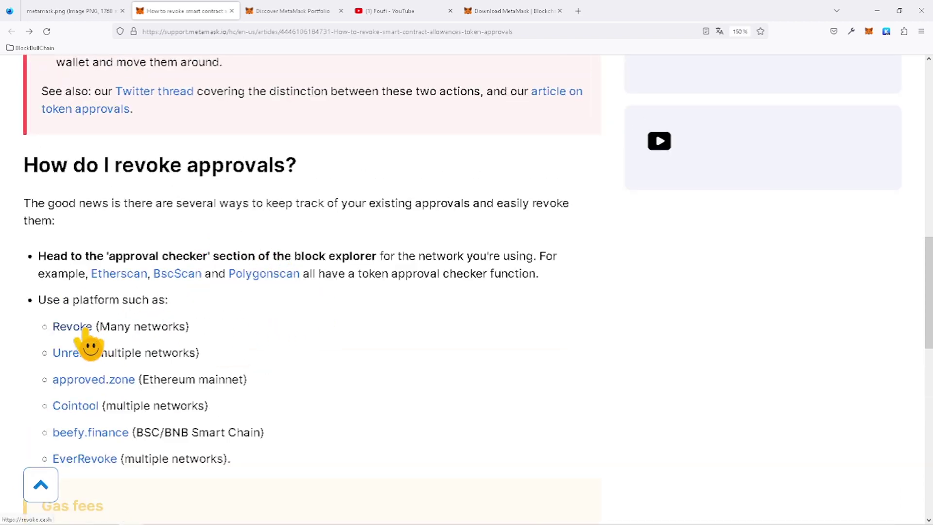
drag(294, 305, 321, 257)
scroll(388, 277, down, 3)
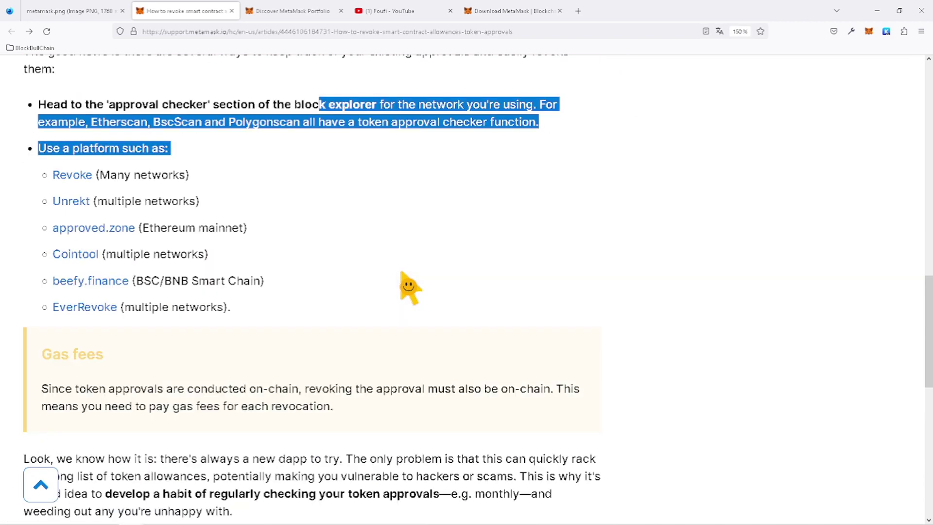
click(38, 178)
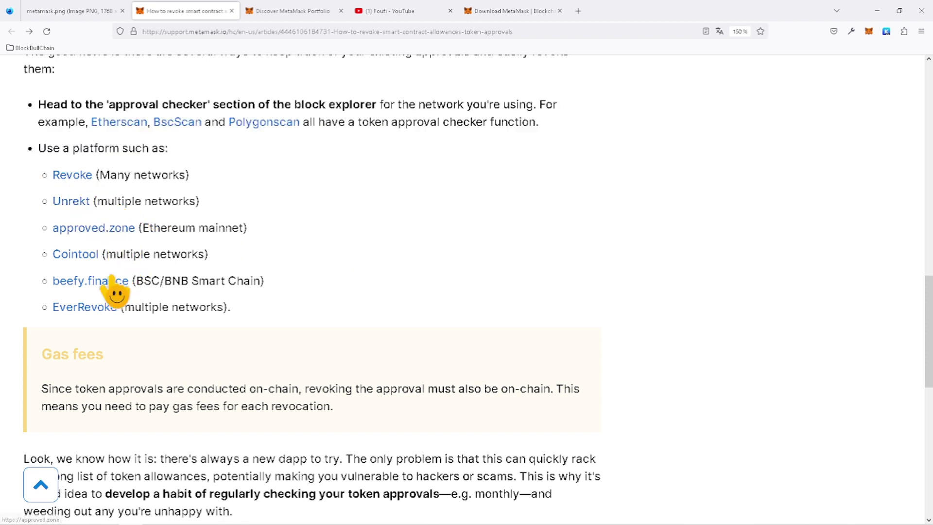
Step: Follow the article's Revoke link and get started there to show the connected account's token approvals
click(75, 176)
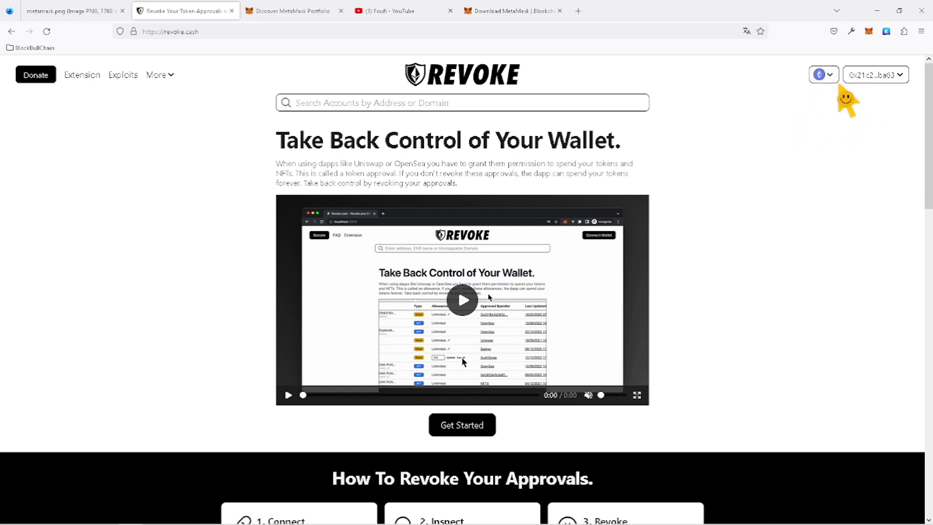
scroll(711, 165, down, 3)
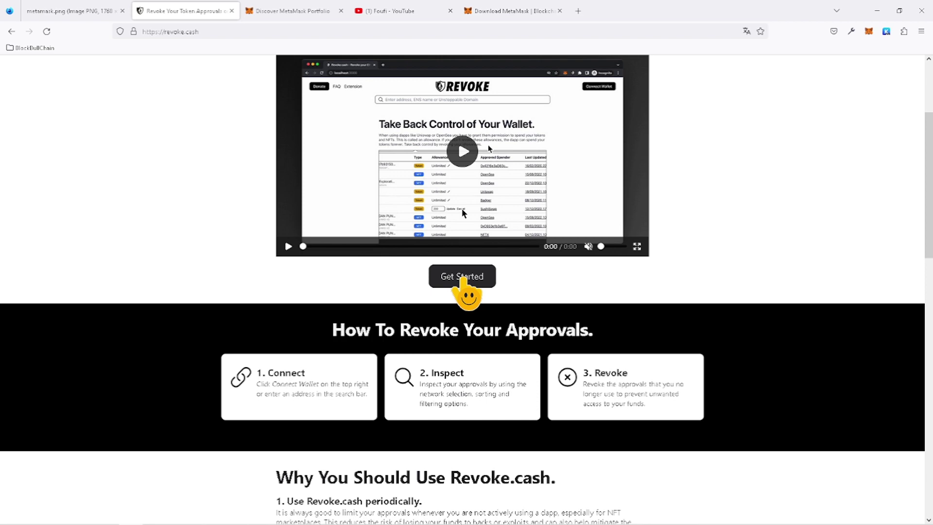
scroll(646, 192, down, 3)
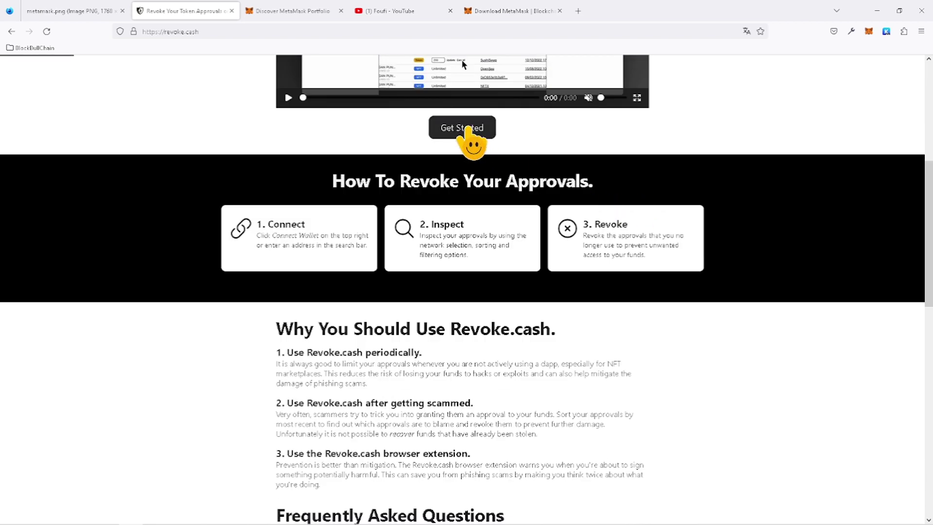
click(467, 129)
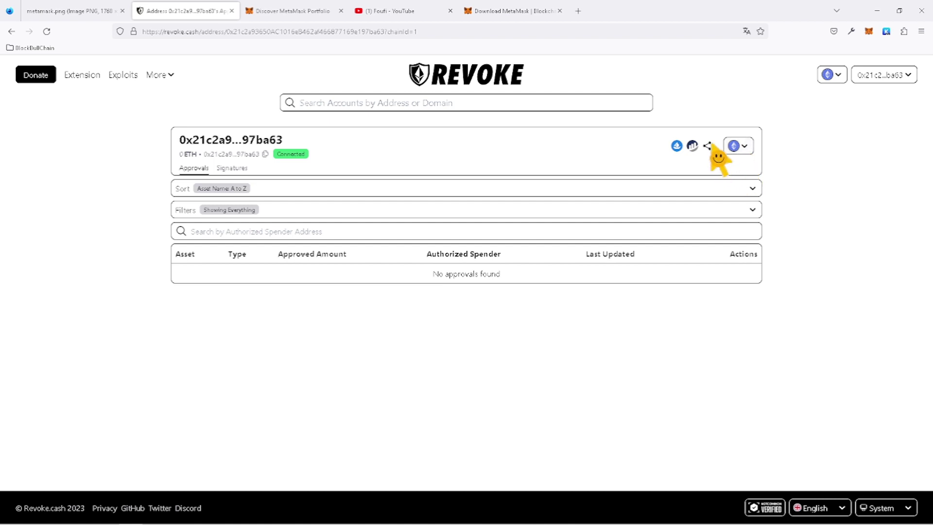
click(745, 152)
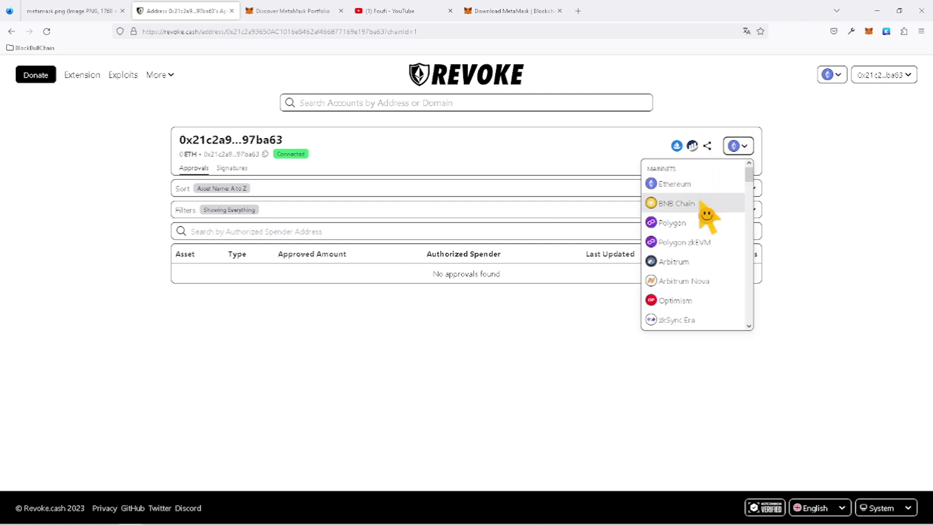
scroll(705, 232, down, 4)
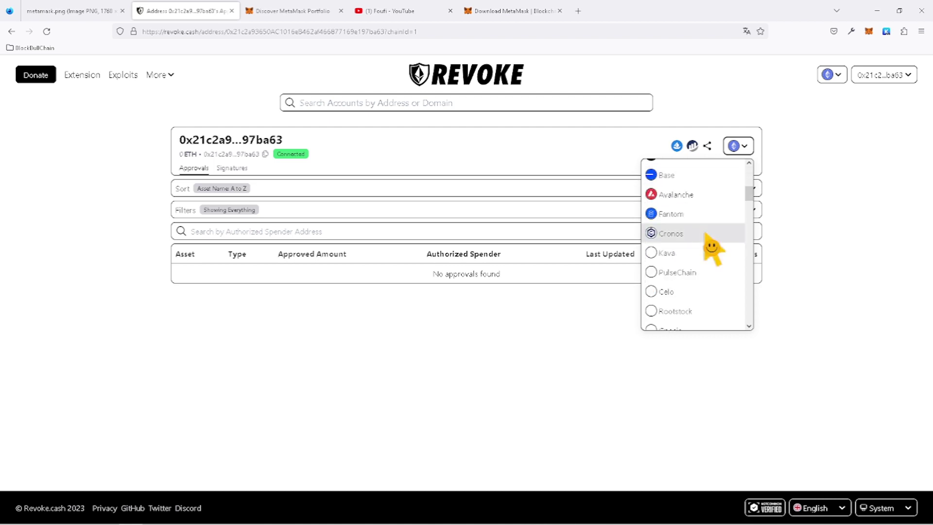
scroll(704, 235, down, 4)
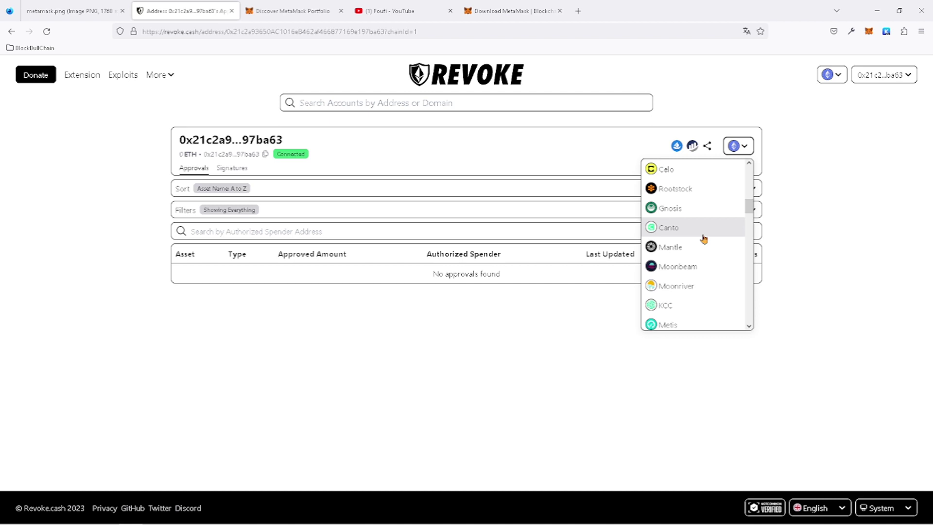
click(818, 122)
Step: Switch the wallet's network to the Goerli testnet from the site header and approve the change in MetaMask
click(839, 76)
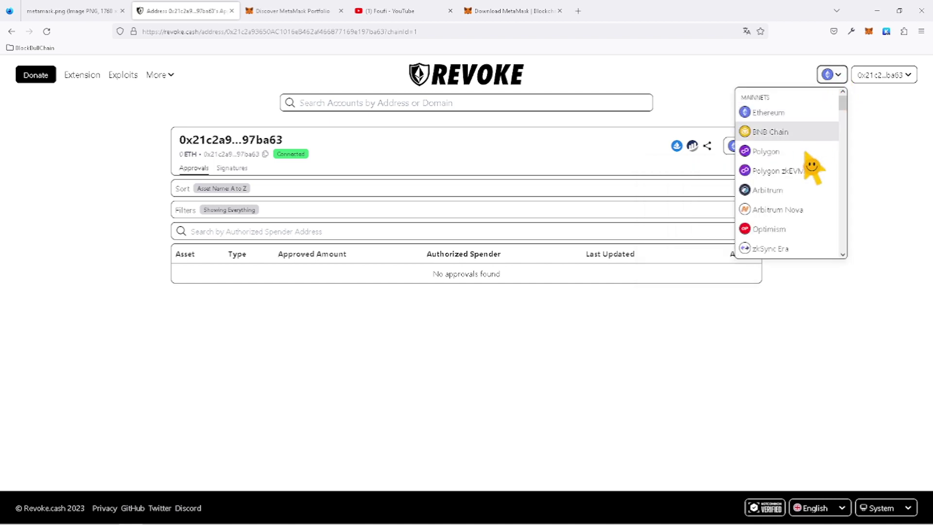
scroll(811, 180, down, 6)
scroll(805, 171, down, 8)
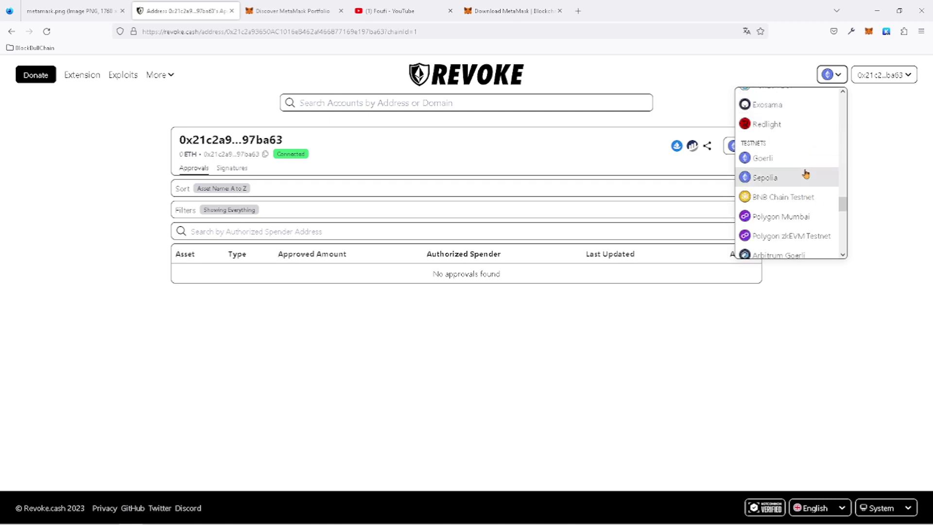
click(777, 175)
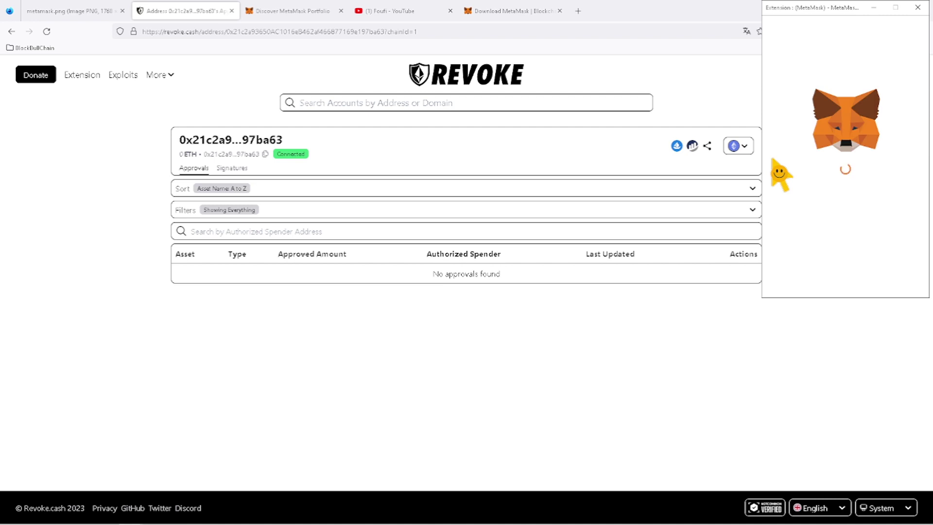
click(895, 289)
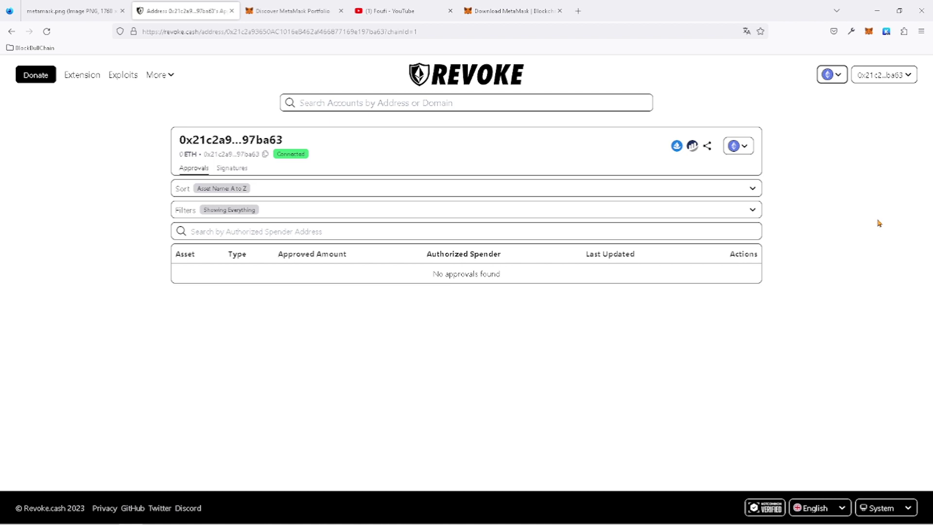
Step: Set the account's approvals list to the Goerli testnet to display its token approvals
click(747, 149)
scroll(719, 292, down, 8)
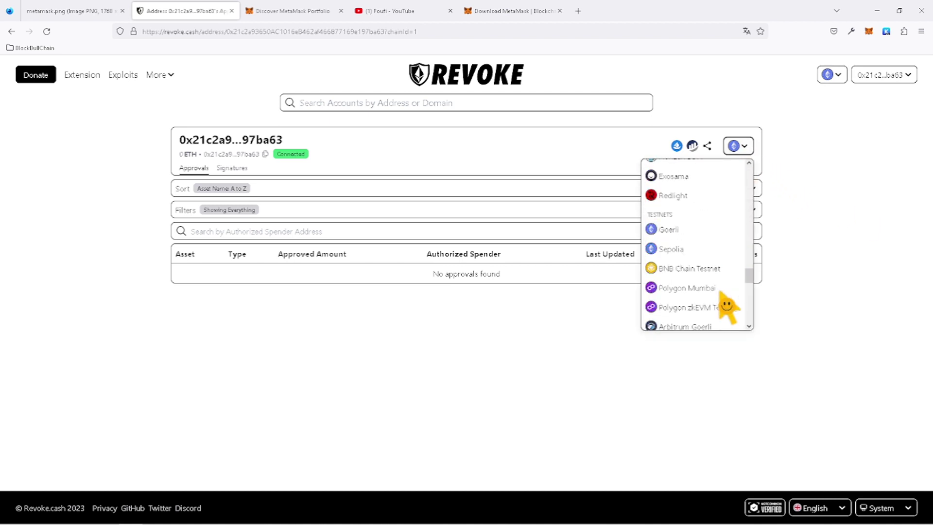
click(669, 229)
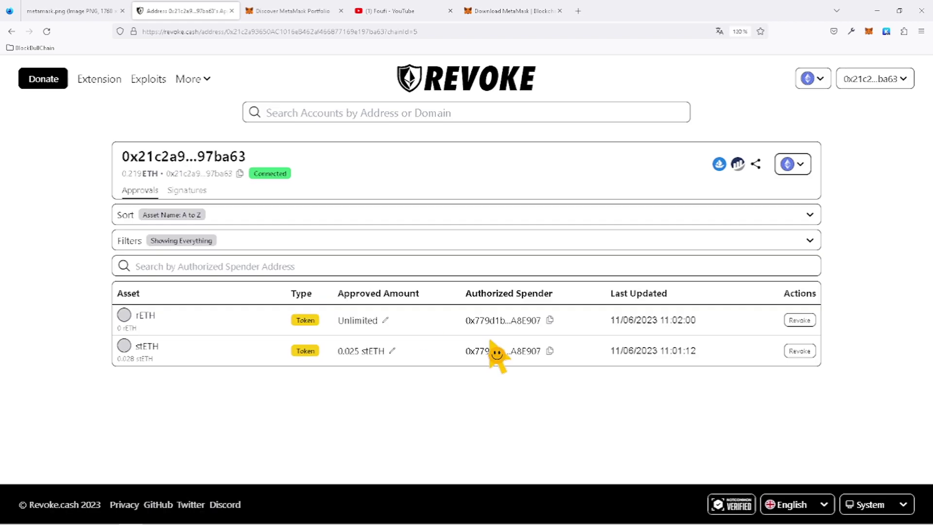
scroll(485, 345, up, 3)
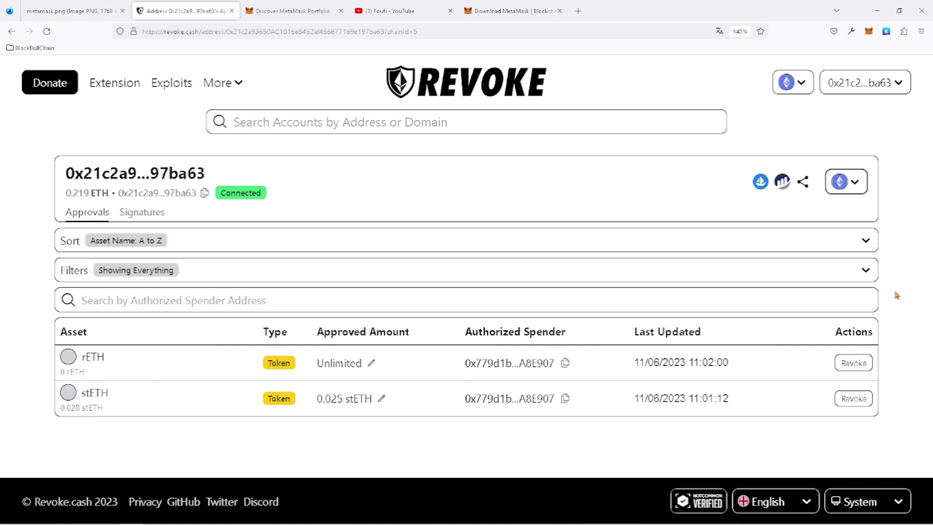
key(ctrl+minus)
key(ctrl+minus)
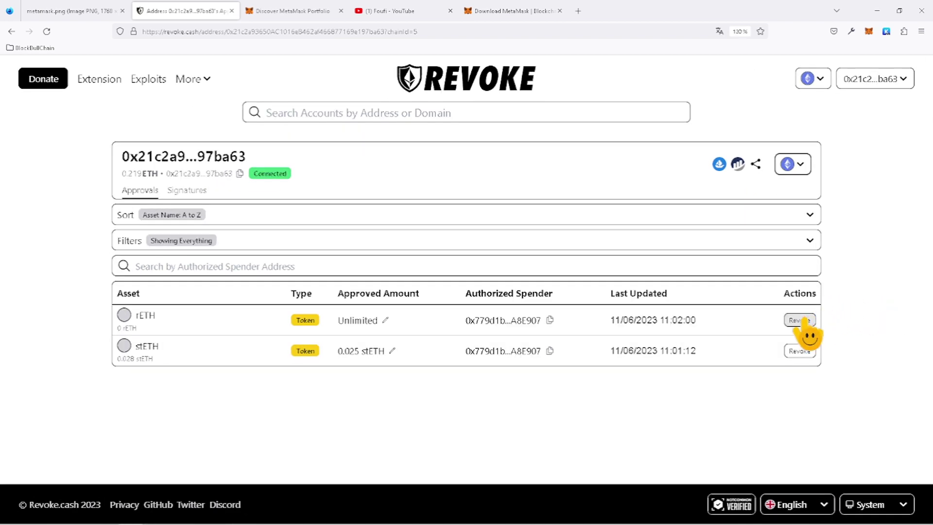
Step: Request revocation of the rETH approval, review the MetaMask transaction and reject it
click(800, 320)
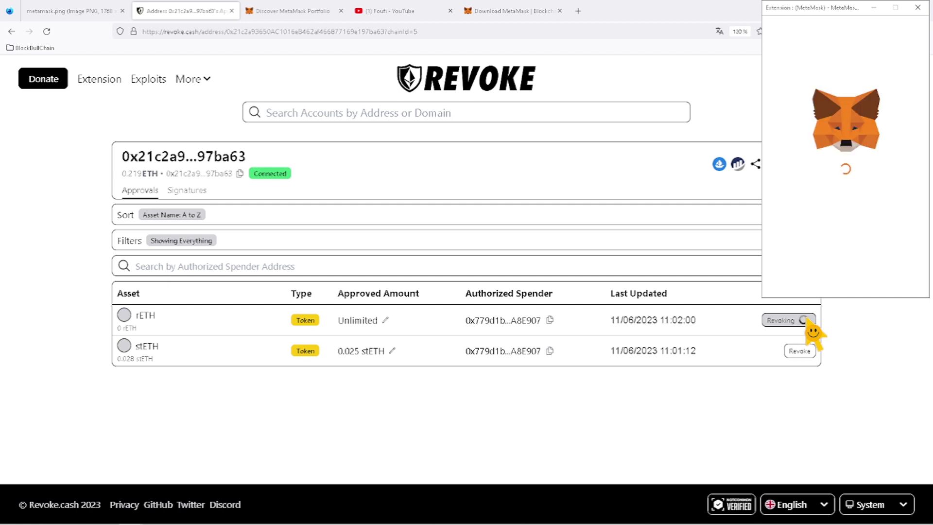
drag(843, 10, 698, 14)
drag(823, 7, 638, 33)
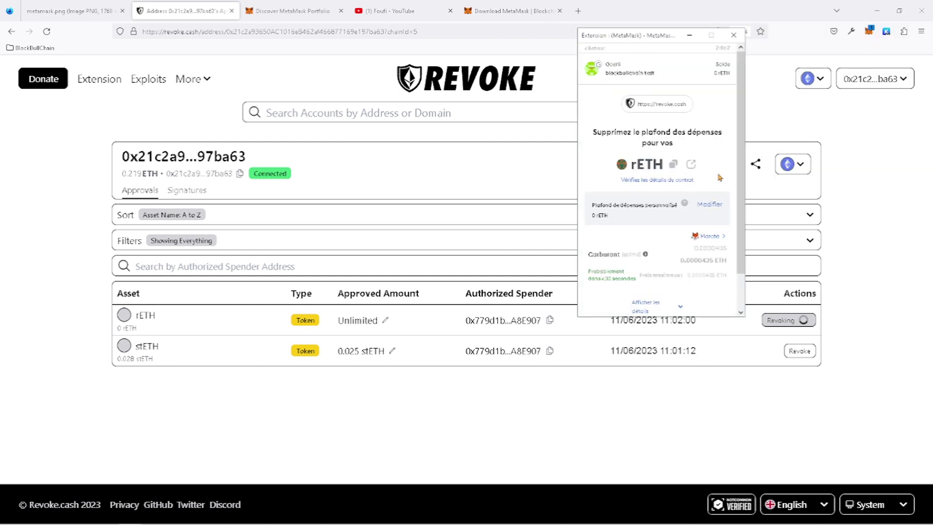
scroll(719, 178, down, 1)
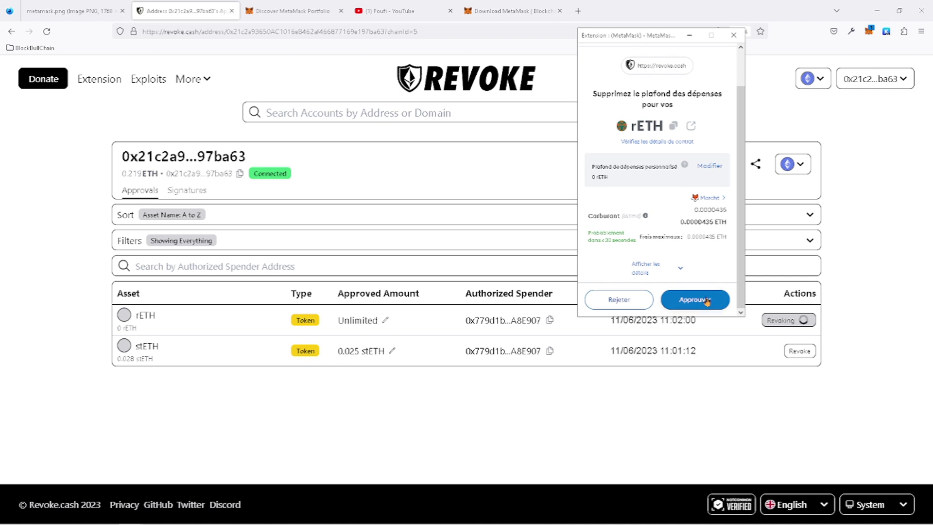
click(638, 301)
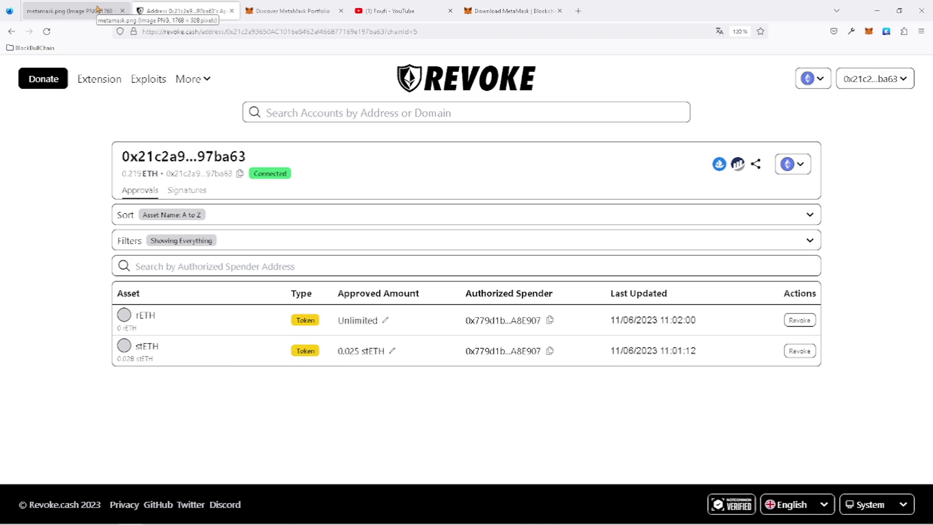
Step: Return to the metamask.png page and create an additional MetaMask account named officiel
click(97, 9)
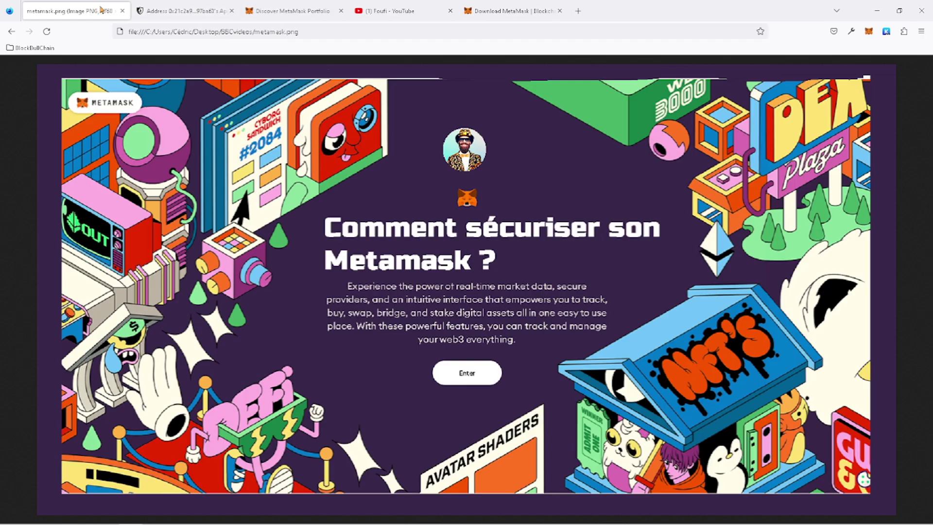
click(869, 32)
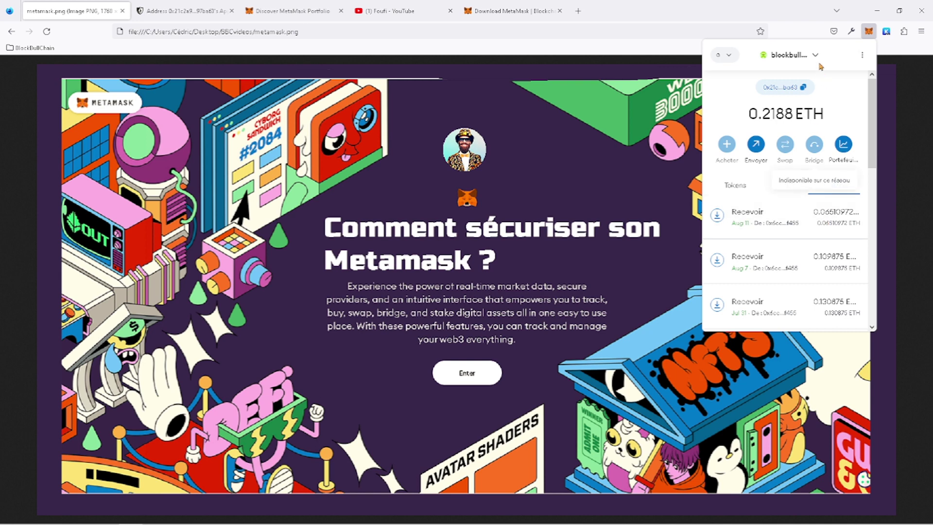
click(816, 58)
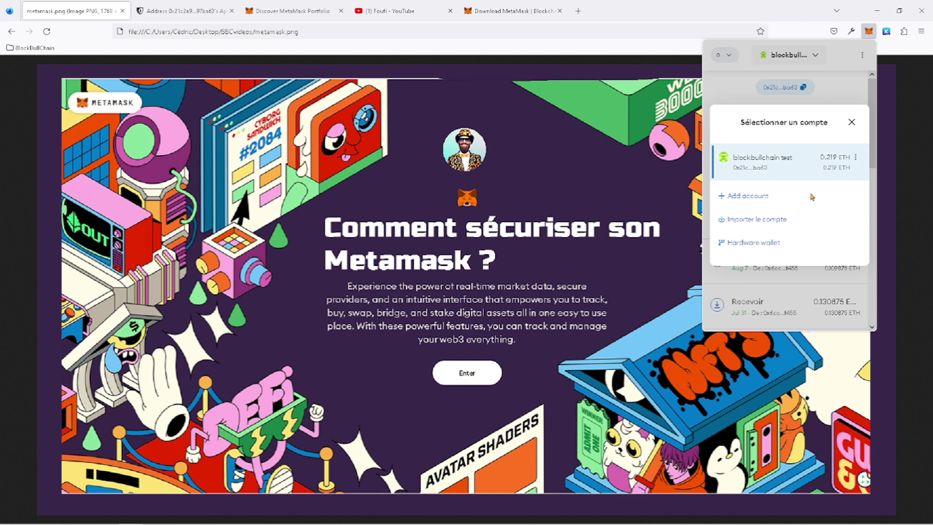
click(753, 199)
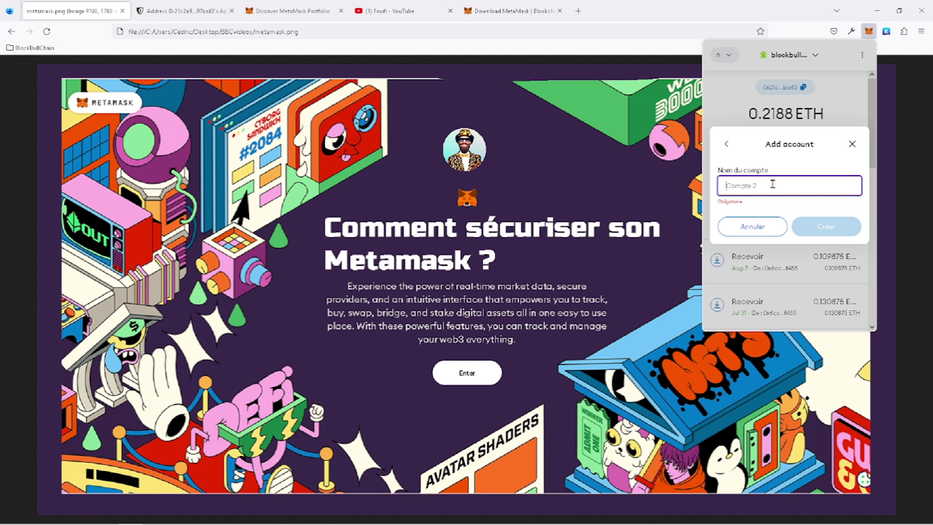
text(officiel)
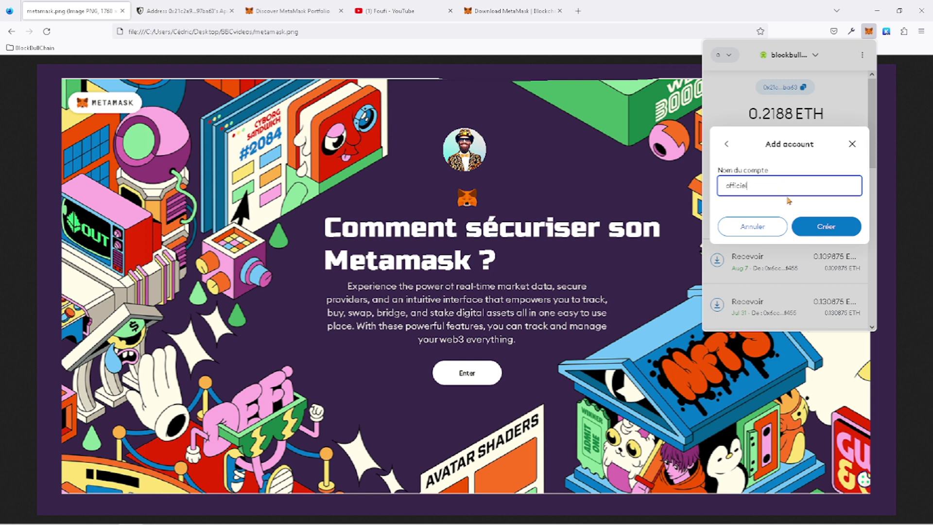
click(822, 228)
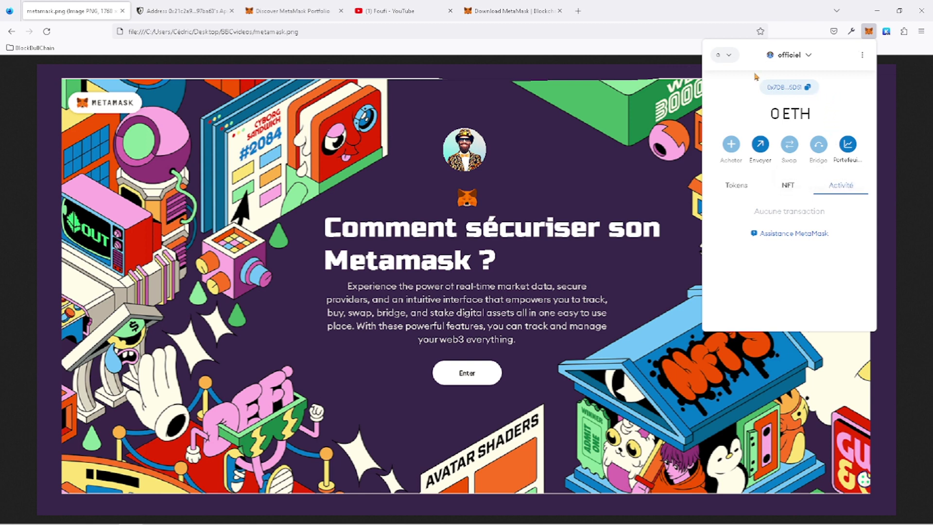
Step: Switch the MetaMask network to Linea Mainnet and acknowledge the network notice
click(724, 56)
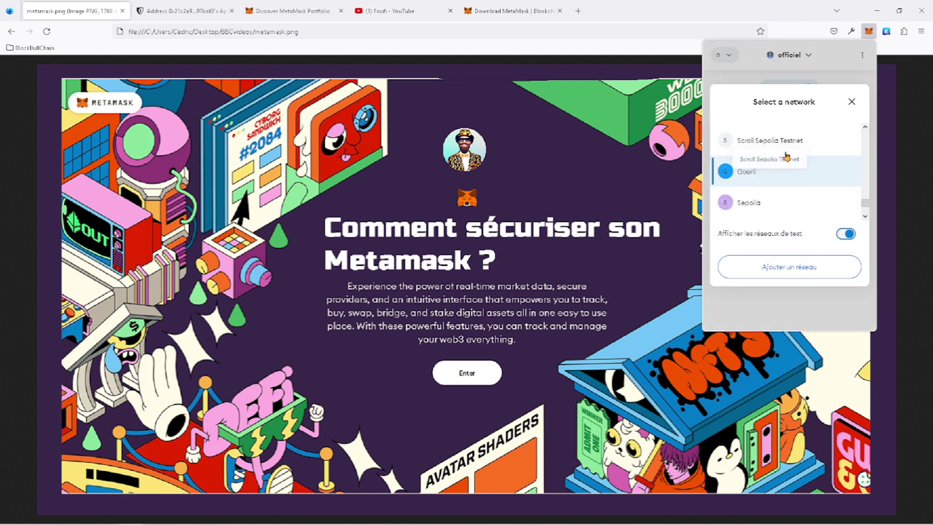
scroll(798, 165, up, 2)
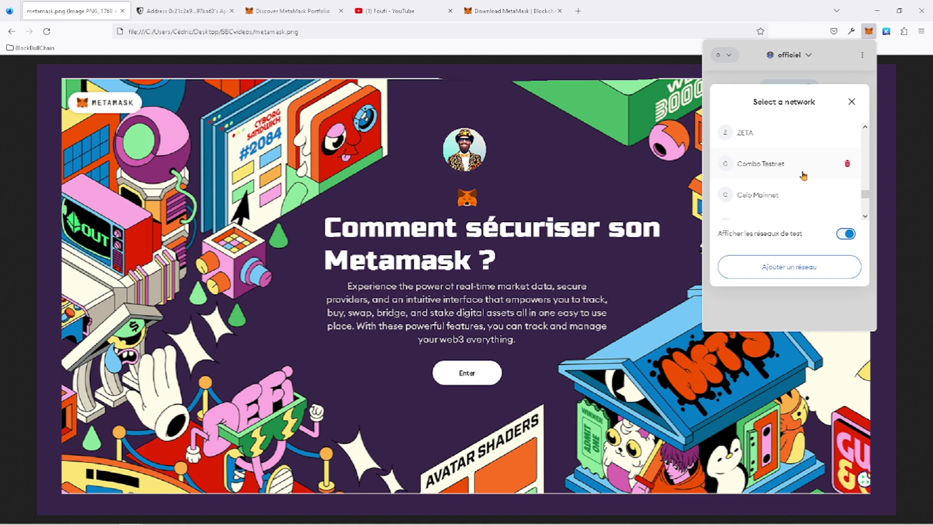
scroll(803, 175, down, 5)
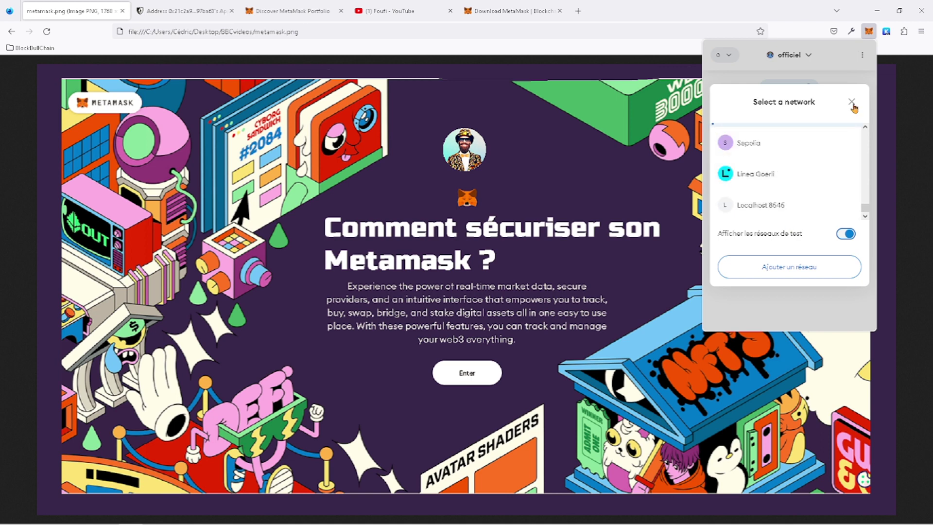
scroll(784, 206, up, 10)
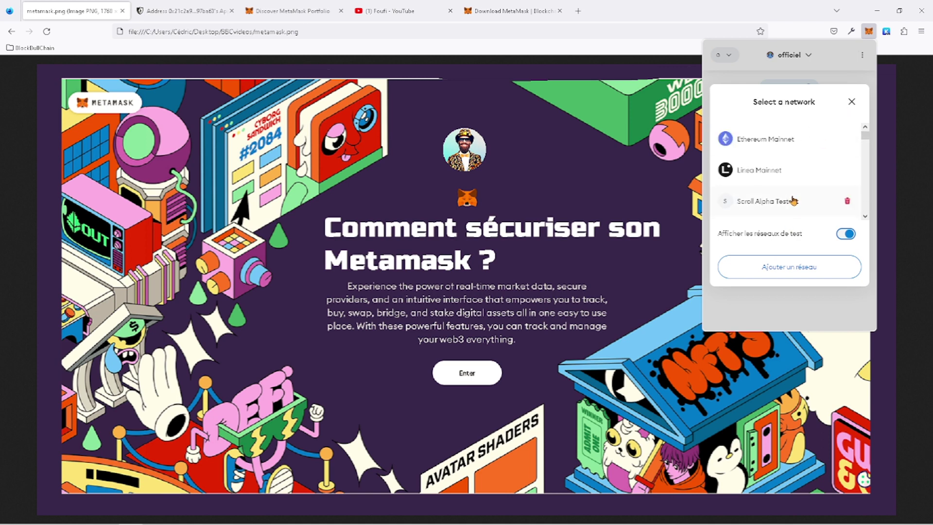
click(768, 176)
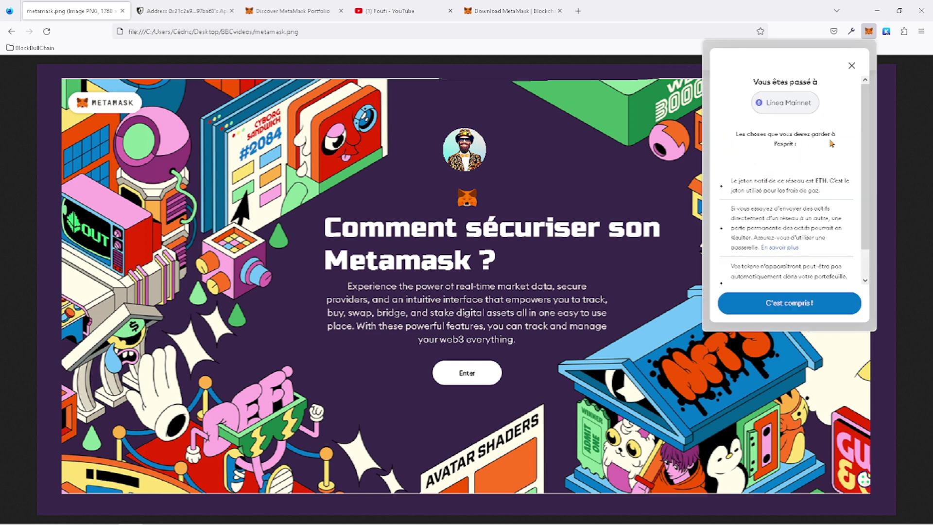
click(817, 295)
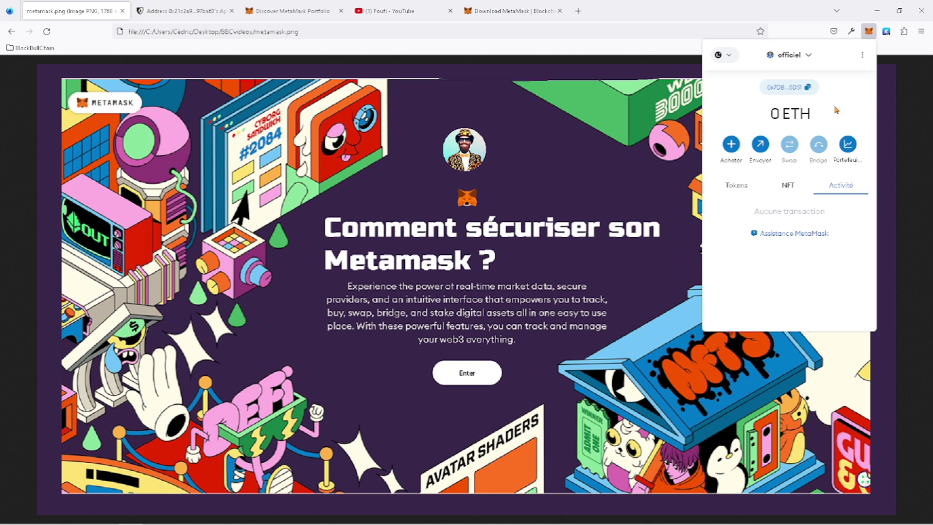
Step: Review the list of wallet accounts in MetaMask, keep the officiel account selected and close the wallet
click(810, 56)
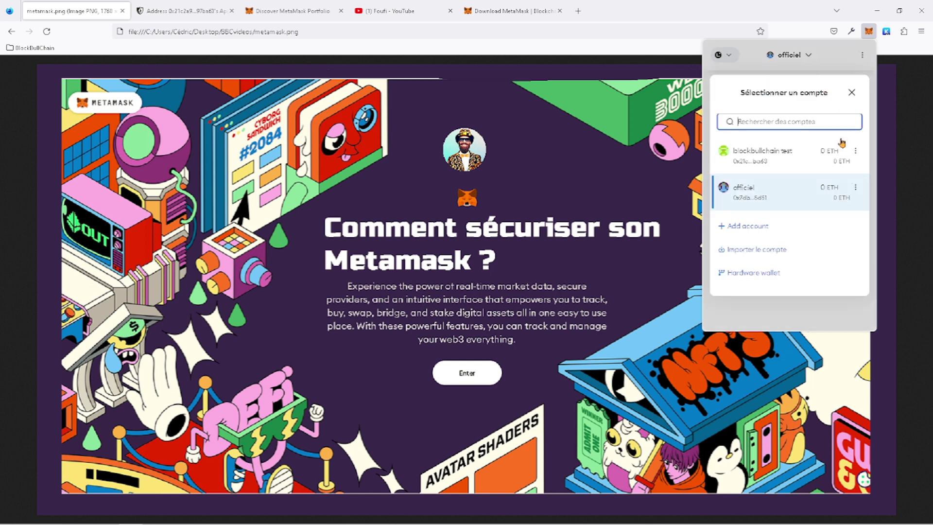
click(851, 92)
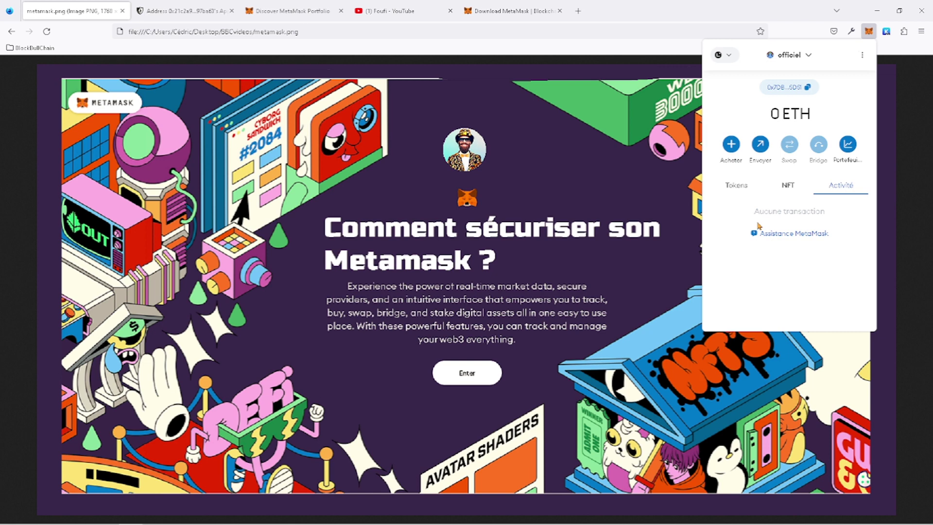
click(515, 165)
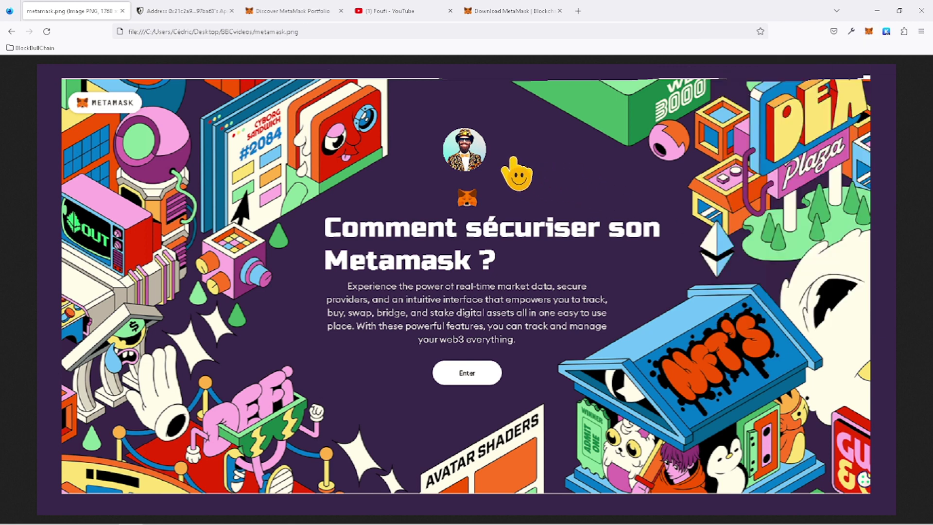